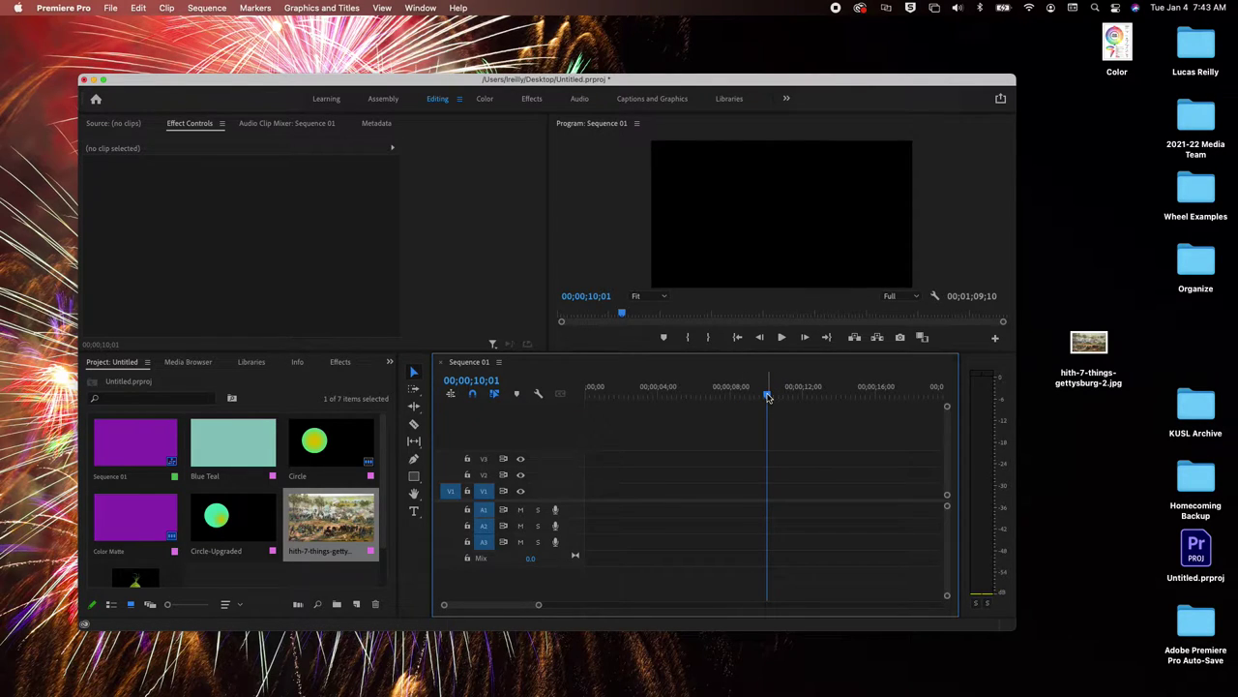
Step: Place the Circle clip on V1 of Sequence 01, starting just after the three-second mark
{"action": "left_click_drag", "start_coordinate": [768, 397], "coordinate": [637, 398]}
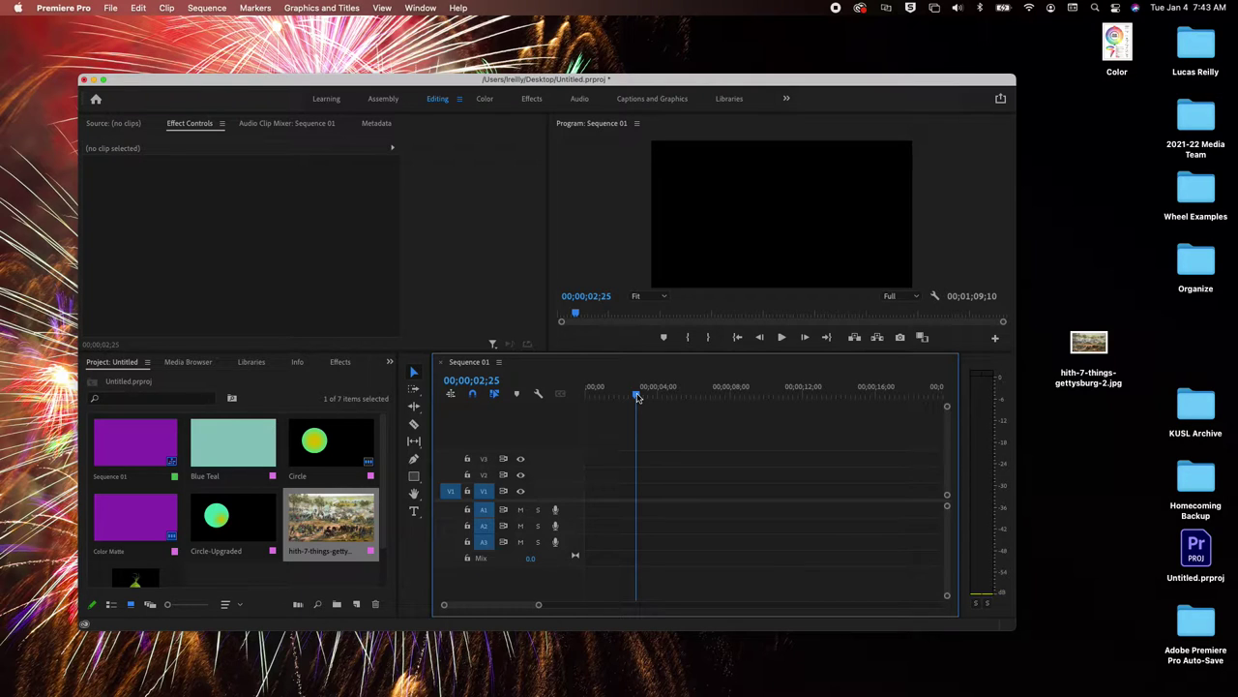
{"action": "left_click_drag", "start_coordinate": [315, 451], "coordinate": [656, 490]}
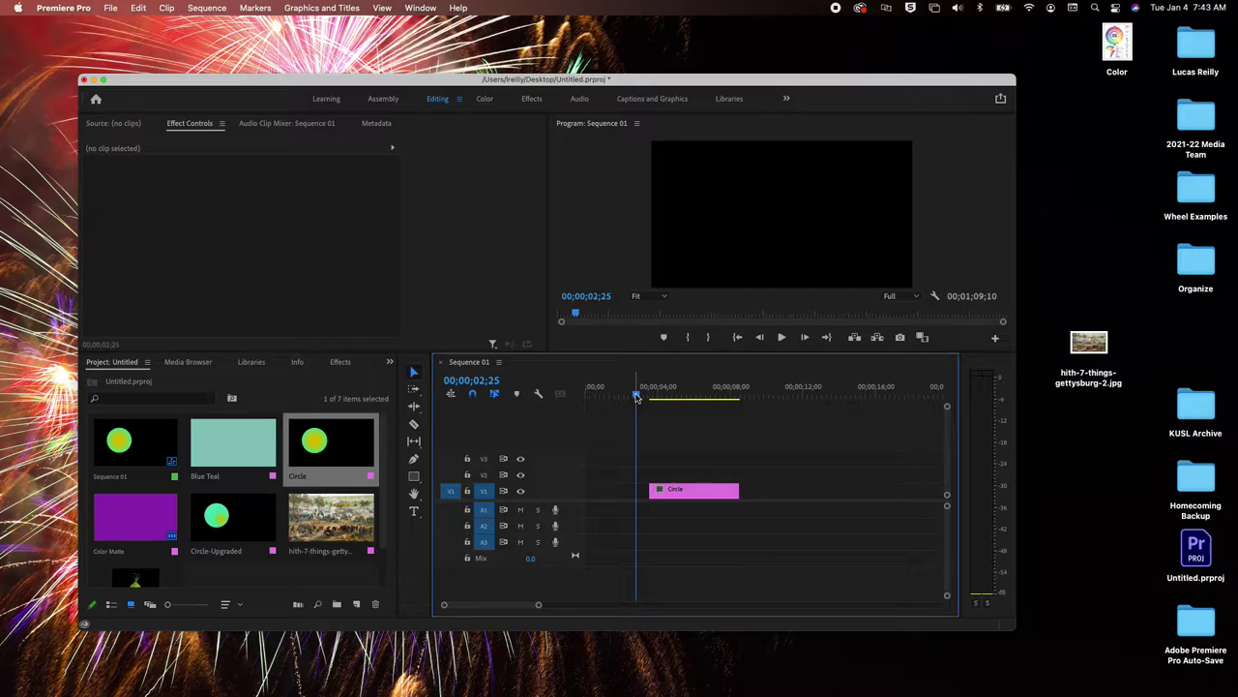
Step: Try enlarging the circle, then undo so Position is 960, 540 and Scale 100 again
{"action": "left_click_drag", "start_coordinate": [637, 398], "coordinate": [693, 398]}
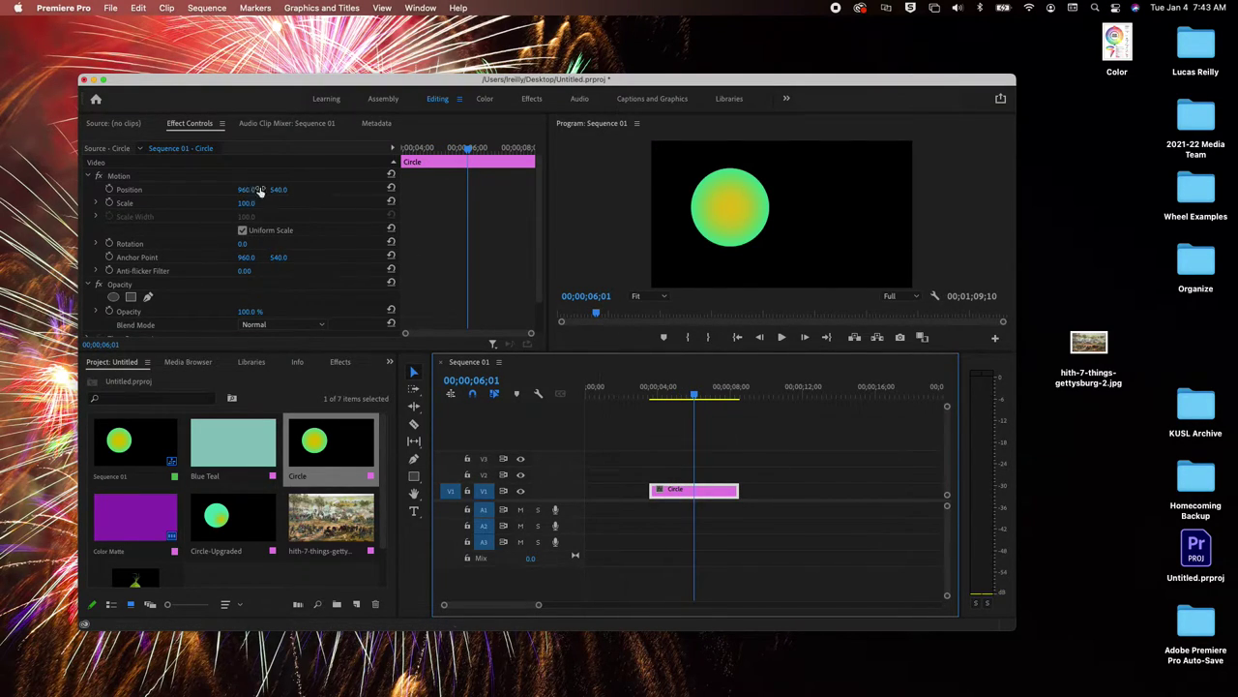
{"action": "left_click_drag", "start_coordinate": [245, 203], "coordinate": [213, 190]}
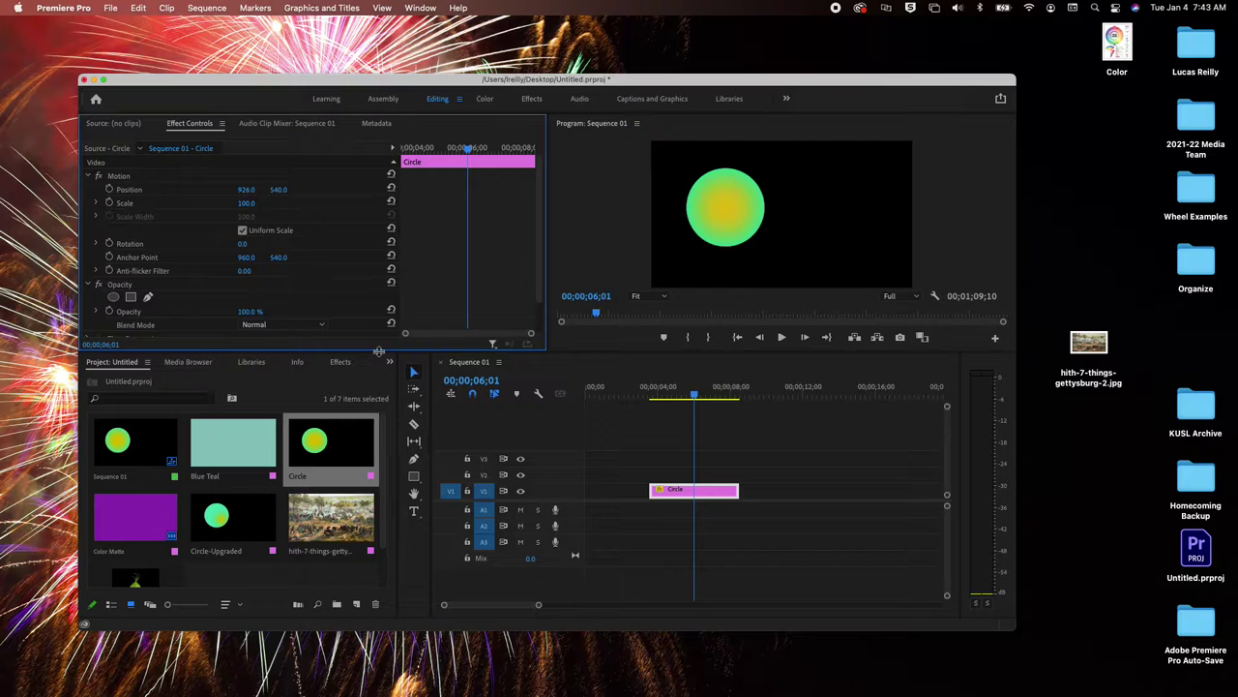
{"action": "key", "text": "super+z"}
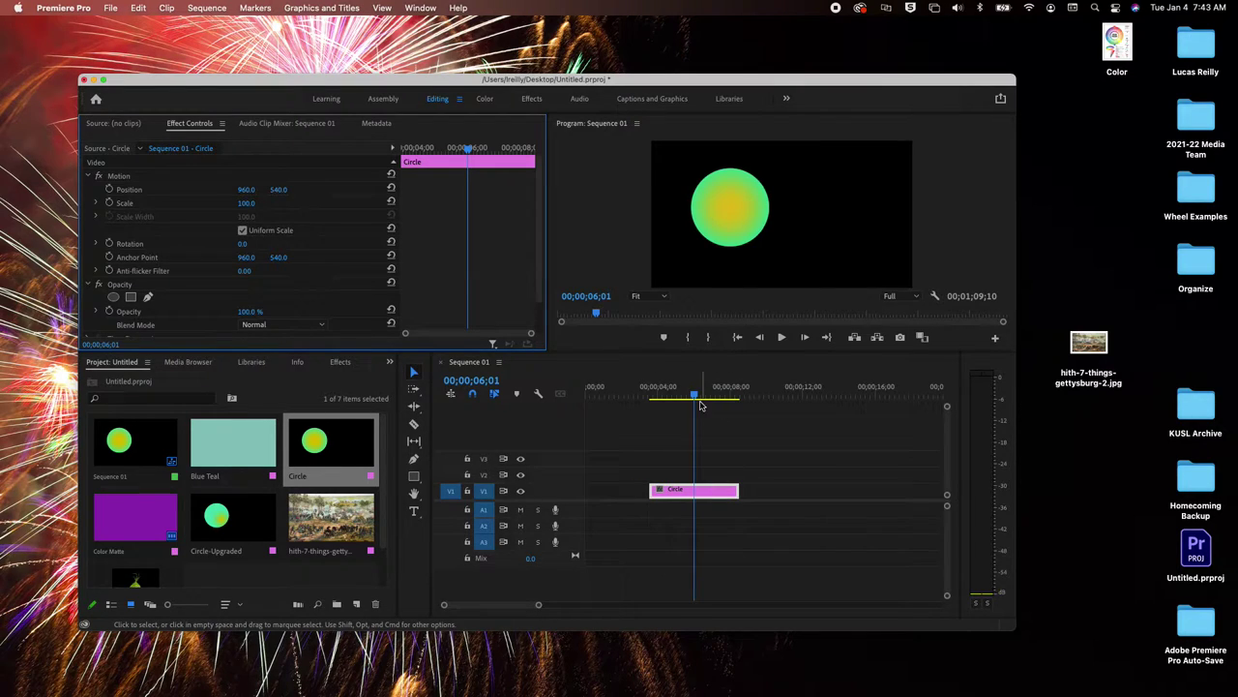
{"action": "left_click_drag", "start_coordinate": [697, 397], "coordinate": [669, 397]}
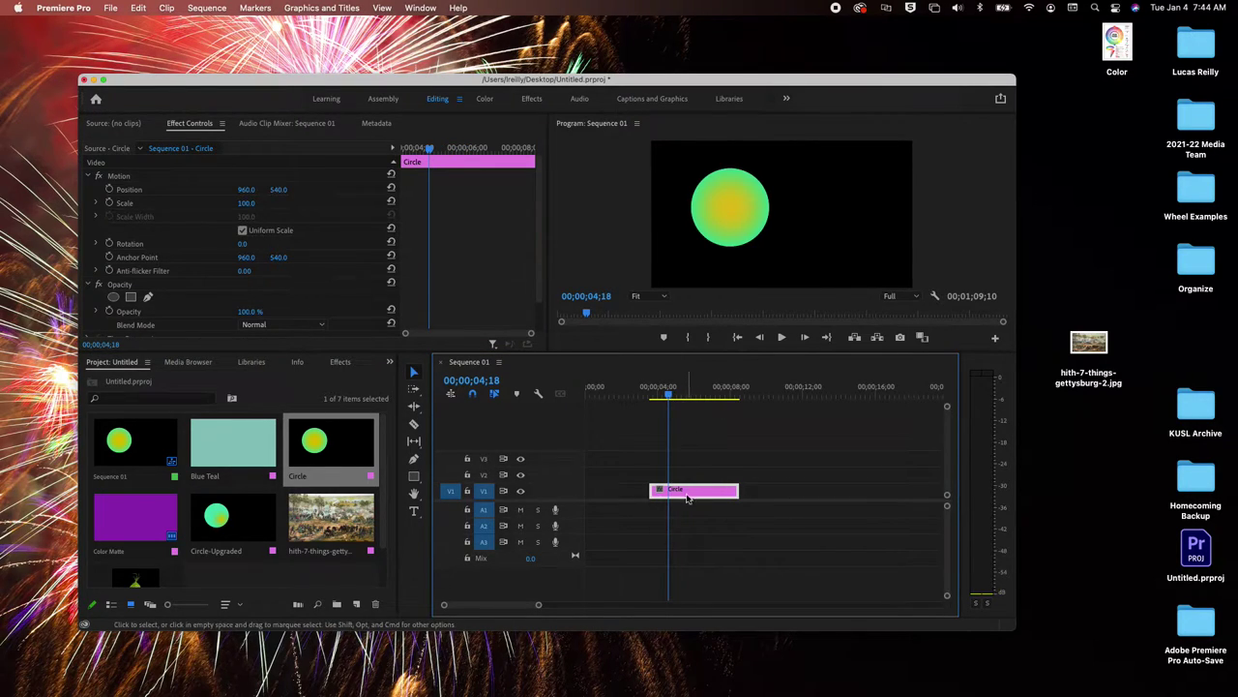
Step: Select the circle's Anchor Point and move it off-centre to 962.4, 535.3 (Position 938.7, 573.2)
{"action": "left_click", "coordinate": [122, 191]}
{"action": "left_click", "coordinate": [139, 204]}
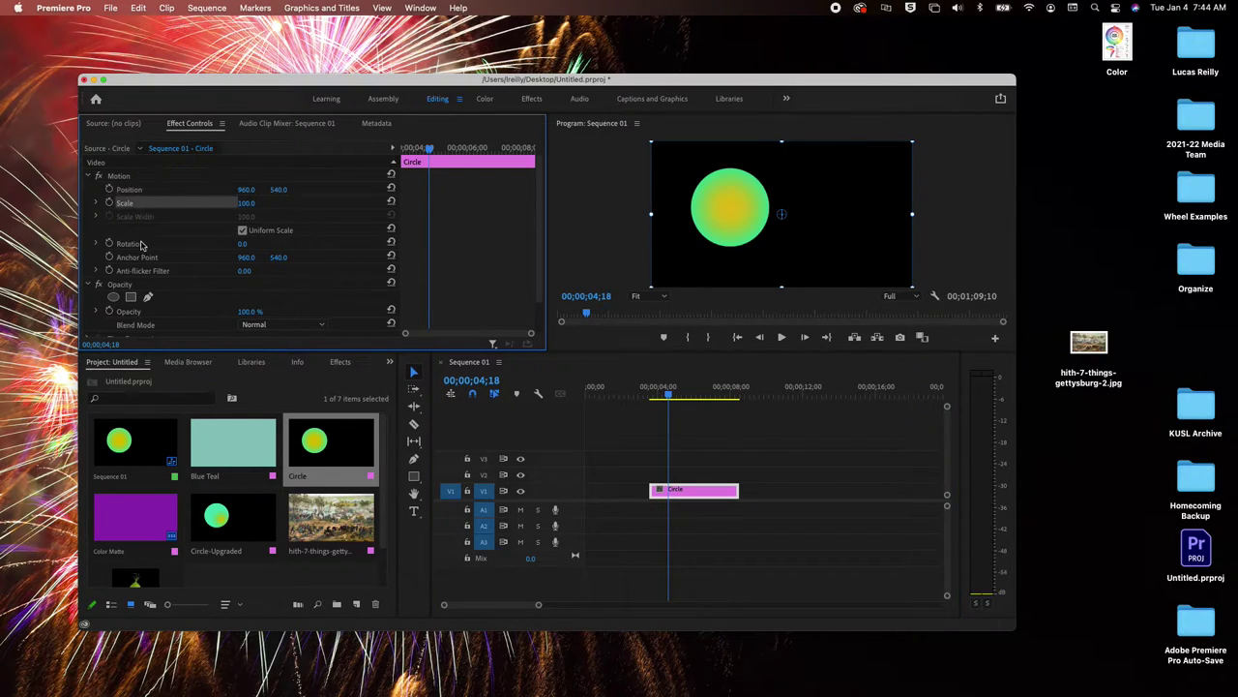
{"action": "left_click", "coordinate": [141, 244]}
{"action": "left_click", "coordinate": [145, 259]}
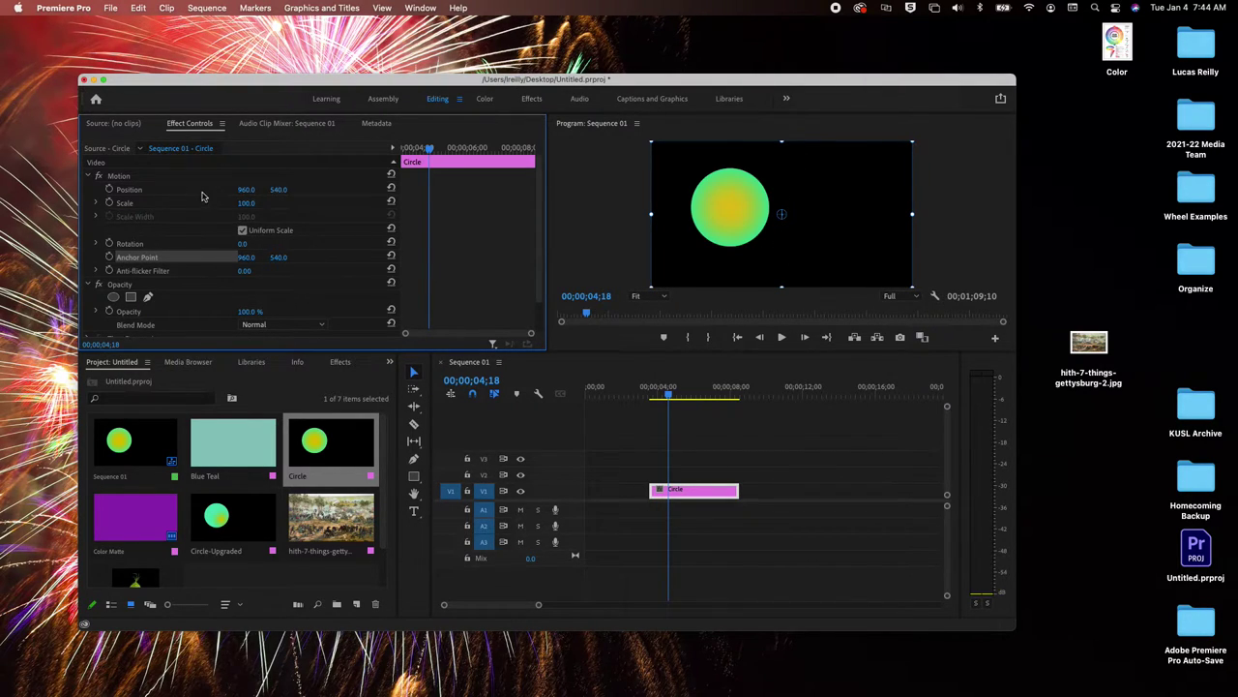
{"action": "mouse_move", "coordinate": [243, 203]}
{"action": "left_mouse_down"}
{"action": "mouse_move", "coordinate": [273, 203]}
{"action": "mouse_move", "coordinate": [254, 203]}
{"action": "left_mouse_up"}
{"action": "mouse_move", "coordinate": [783, 213]}
{"action": "left_mouse_down"}
{"action": "mouse_move", "coordinate": [776, 222]}
{"action": "mouse_move", "coordinate": [785, 213]}
{"action": "left_mouse_up"}
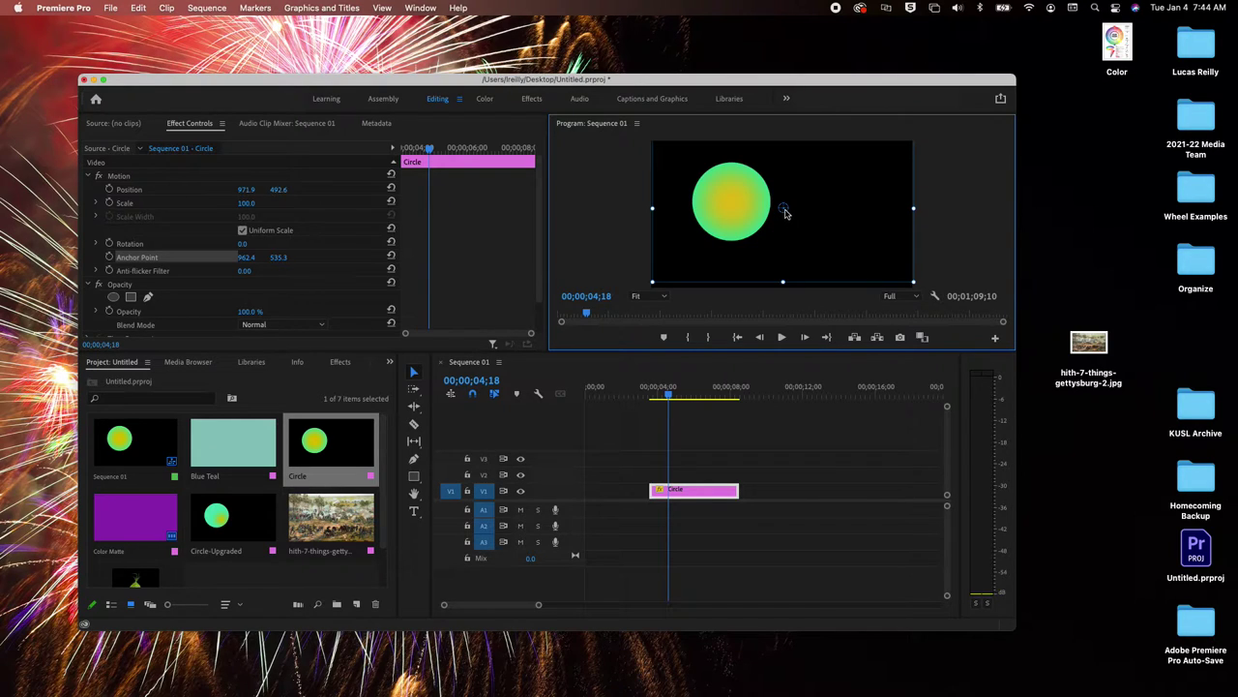
{"action": "key", "text": "super+z"}
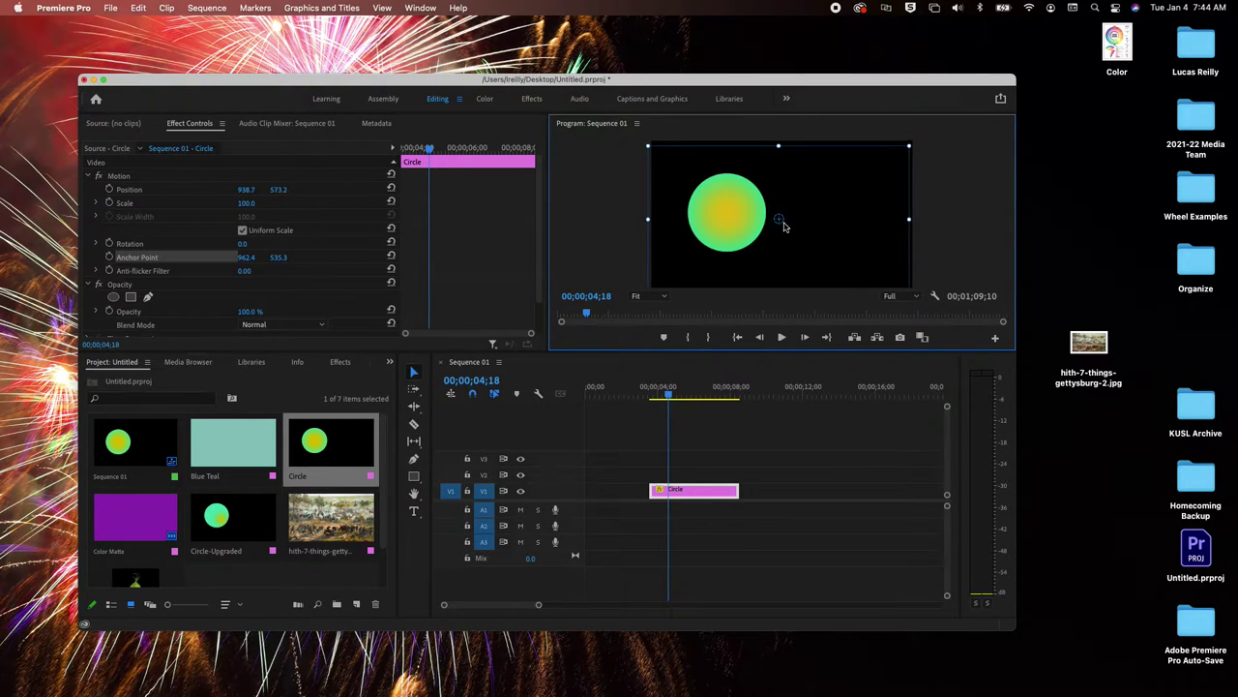
Step: Drag the circle's anchor point to its centre (602.1, 502.1) and test scaling around it
{"action": "left_click_drag", "start_coordinate": [782, 221], "coordinate": [735, 222]}
{"action": "mouse_move", "coordinate": [247, 204]}
{"action": "left_mouse_down"}
{"action": "mouse_move", "coordinate": [457, 204]}
{"action": "mouse_move", "coordinate": [247, 204]}
{"action": "left_mouse_up"}
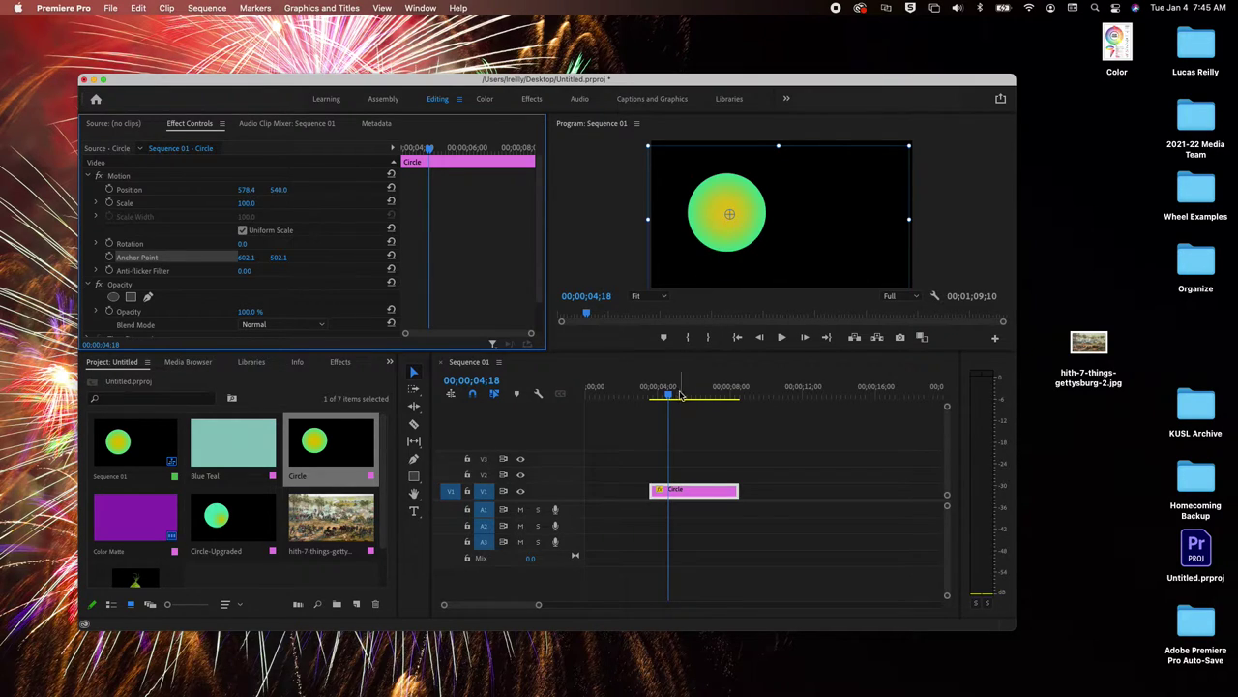
{"action": "left_click_drag", "start_coordinate": [670, 395], "coordinate": [752, 399]}
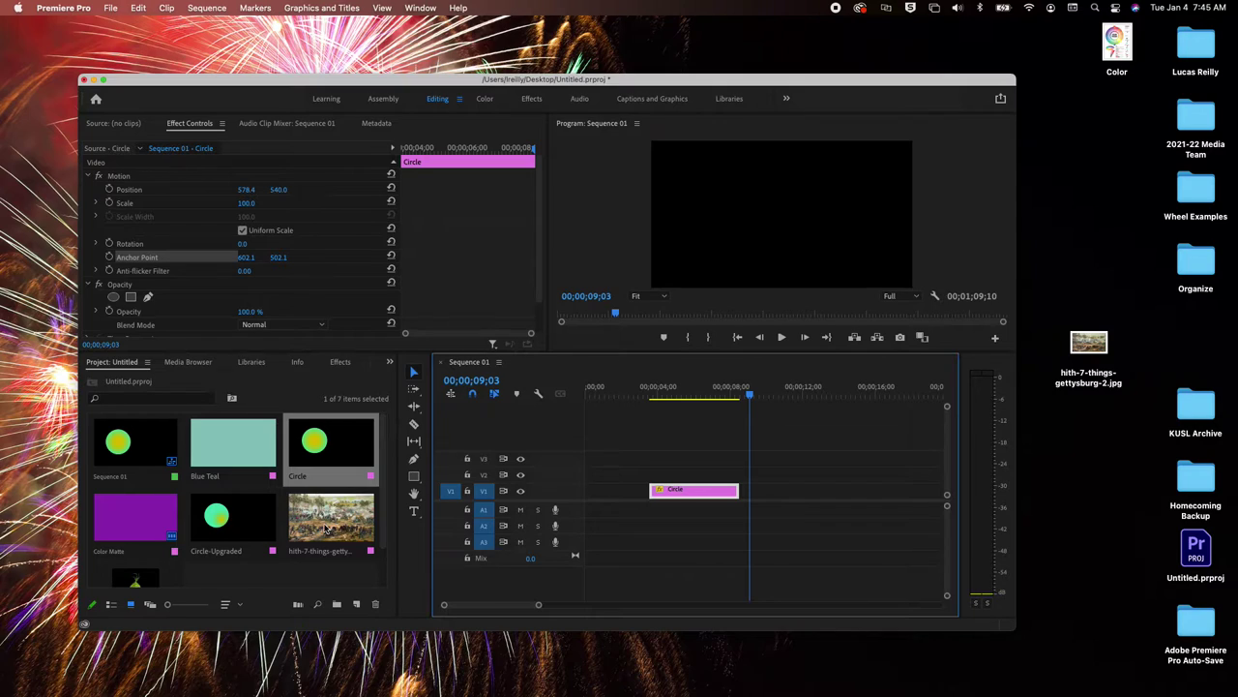
Step: Add the Gettysburg painting after the Circle clip and scale it to 160 to fill the frame
{"action": "left_click_drag", "start_coordinate": [327, 527], "coordinate": [742, 497]}
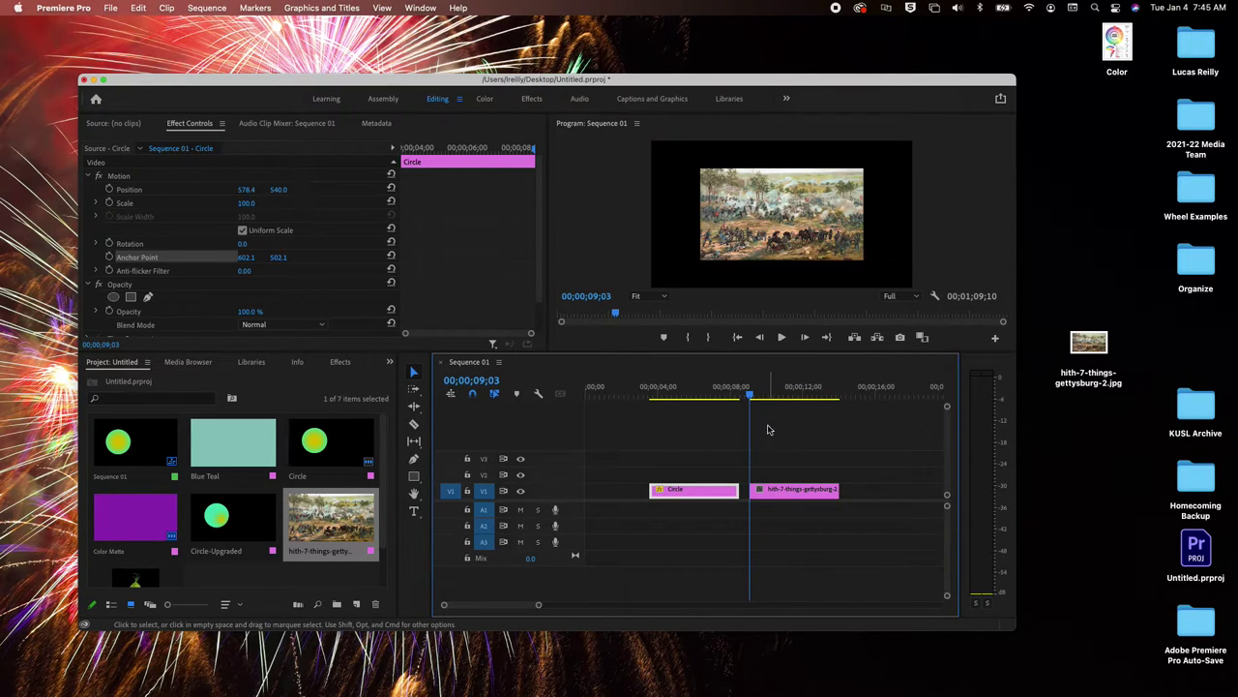
{"action": "left_click_drag", "start_coordinate": [751, 399], "coordinate": [770, 396]}
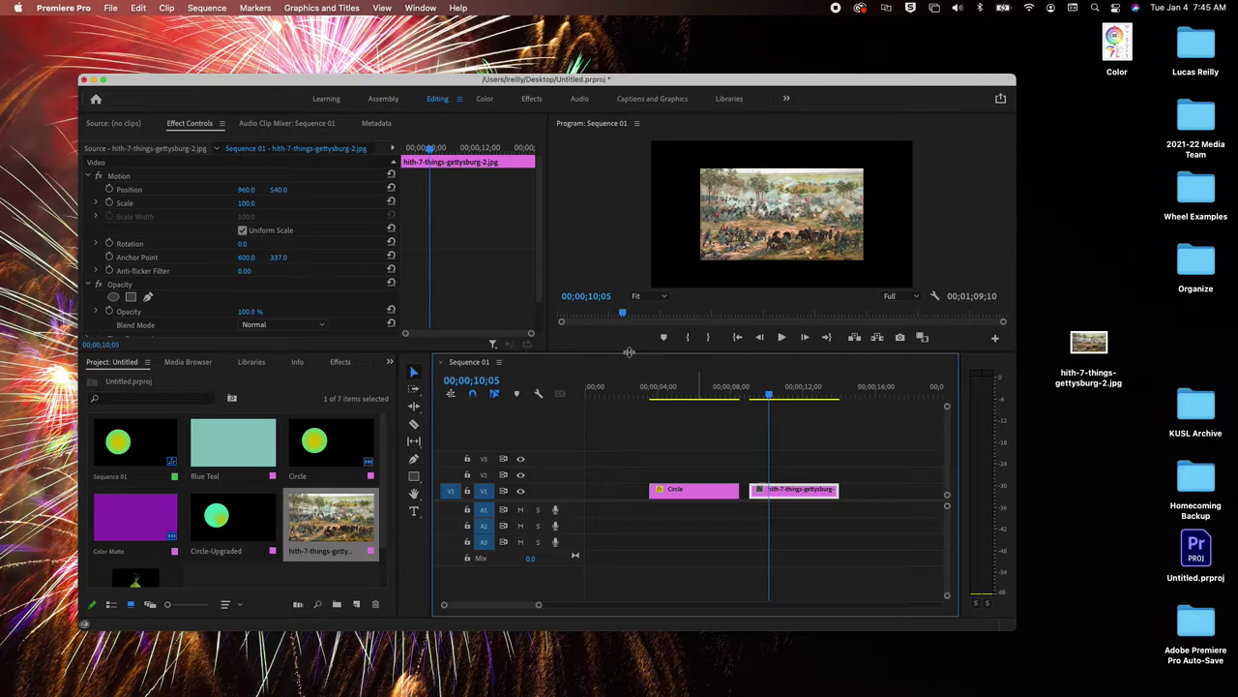
{"action": "left_click_drag", "start_coordinate": [244, 205], "coordinate": [301, 206]}
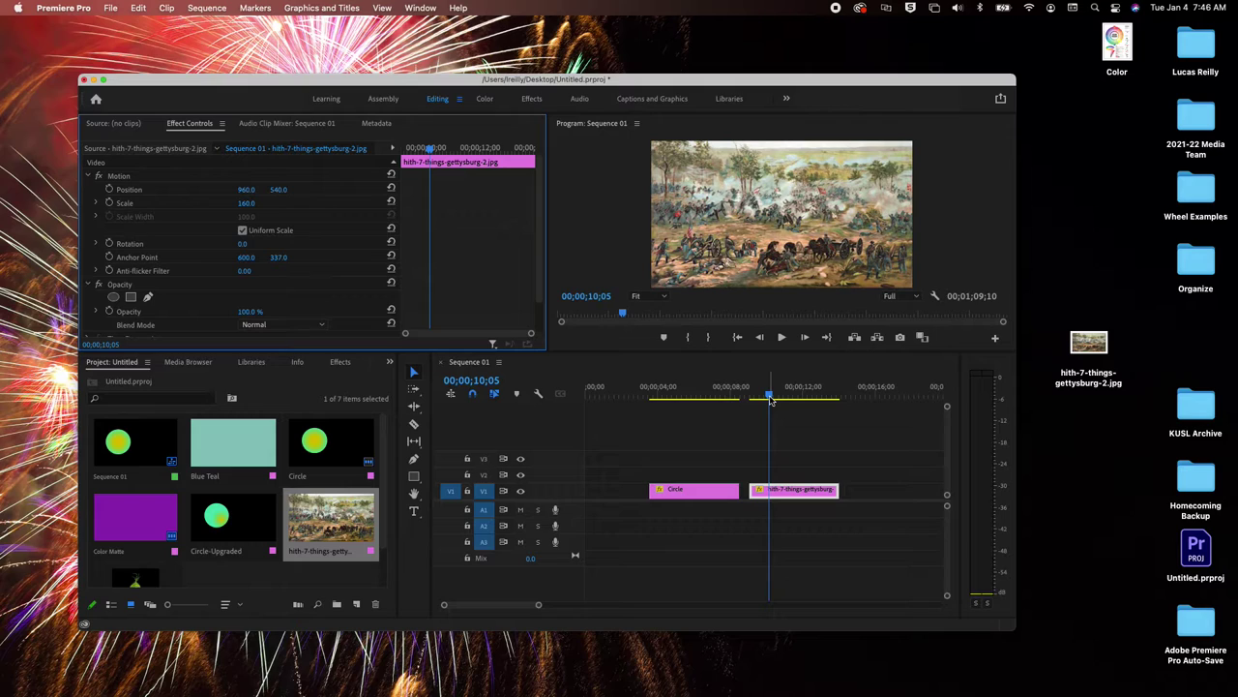
Step: Scrub around the painting's start, settling near 00;00;10;19
{"action": "mouse_move", "coordinate": [769, 400]}
{"action": "left_mouse_down"}
{"action": "mouse_move", "coordinate": [758, 400]}
{"action": "mouse_move", "coordinate": [789, 404]}
{"action": "mouse_move", "coordinate": [776, 407]}
{"action": "left_mouse_up"}
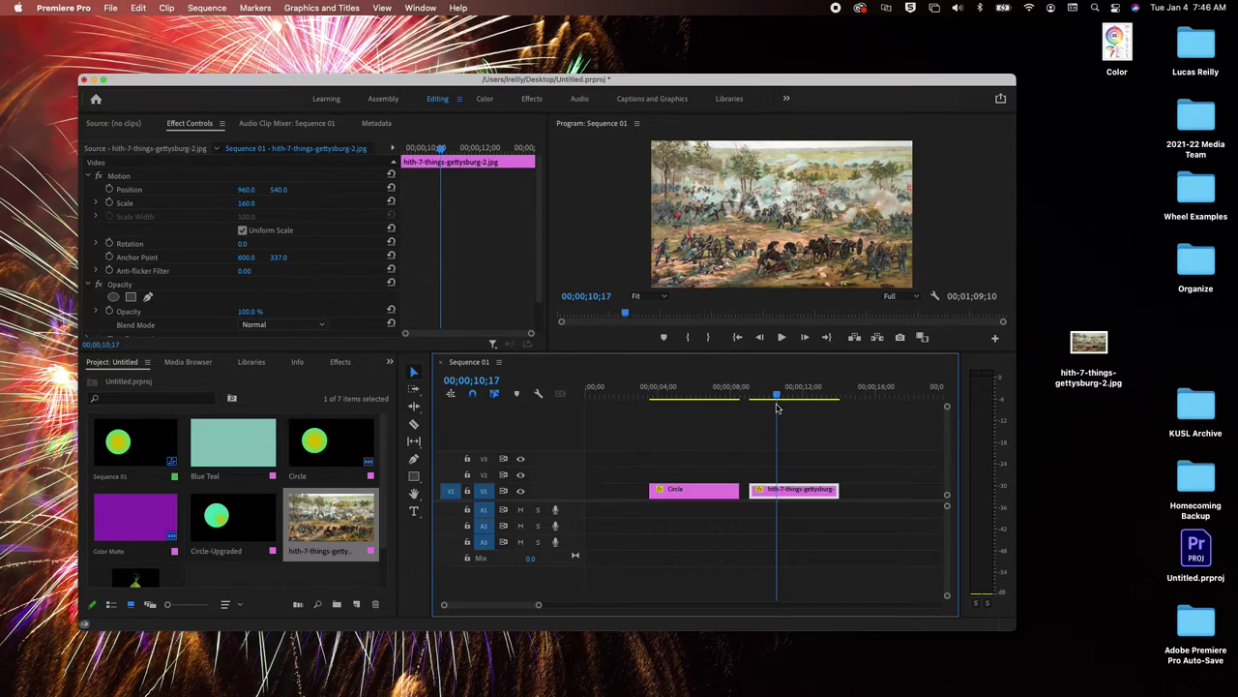
{"action": "mouse_move", "coordinate": [776, 407]}
{"action": "left_mouse_down"}
{"action": "mouse_move", "coordinate": [793, 408]}
{"action": "mouse_move", "coordinate": [762, 412]}
{"action": "left_mouse_up"}
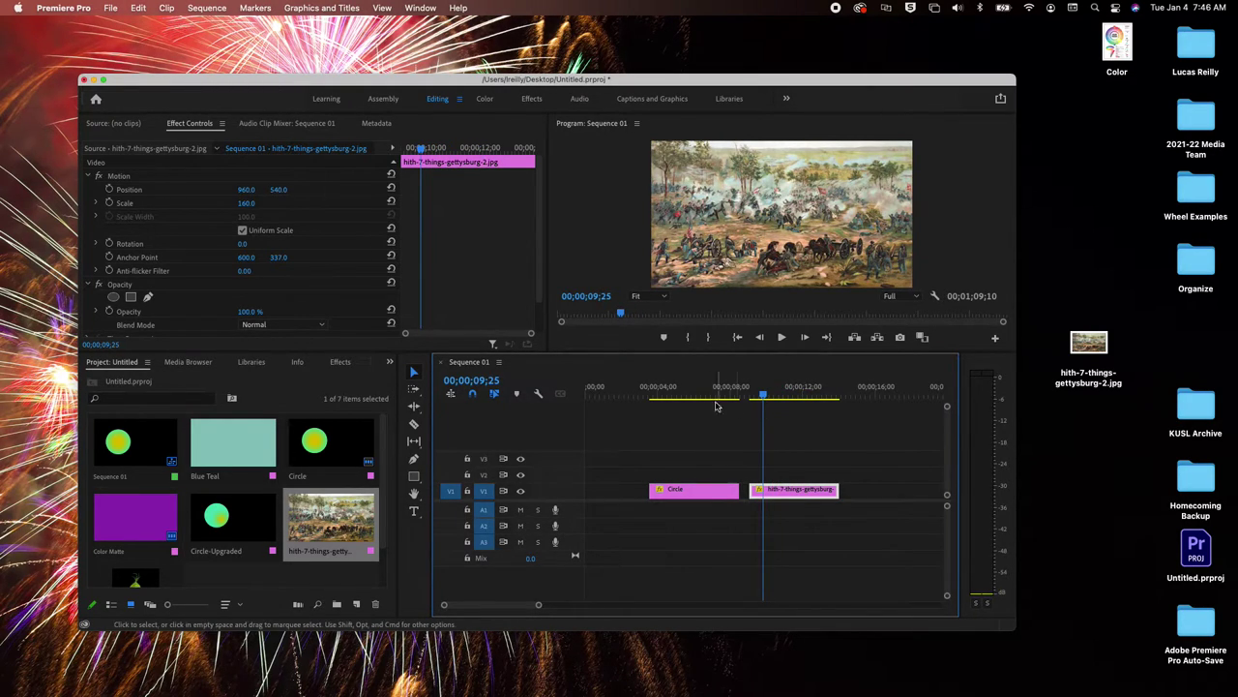
{"action": "left_click_drag", "start_coordinate": [764, 396], "coordinate": [778, 397]}
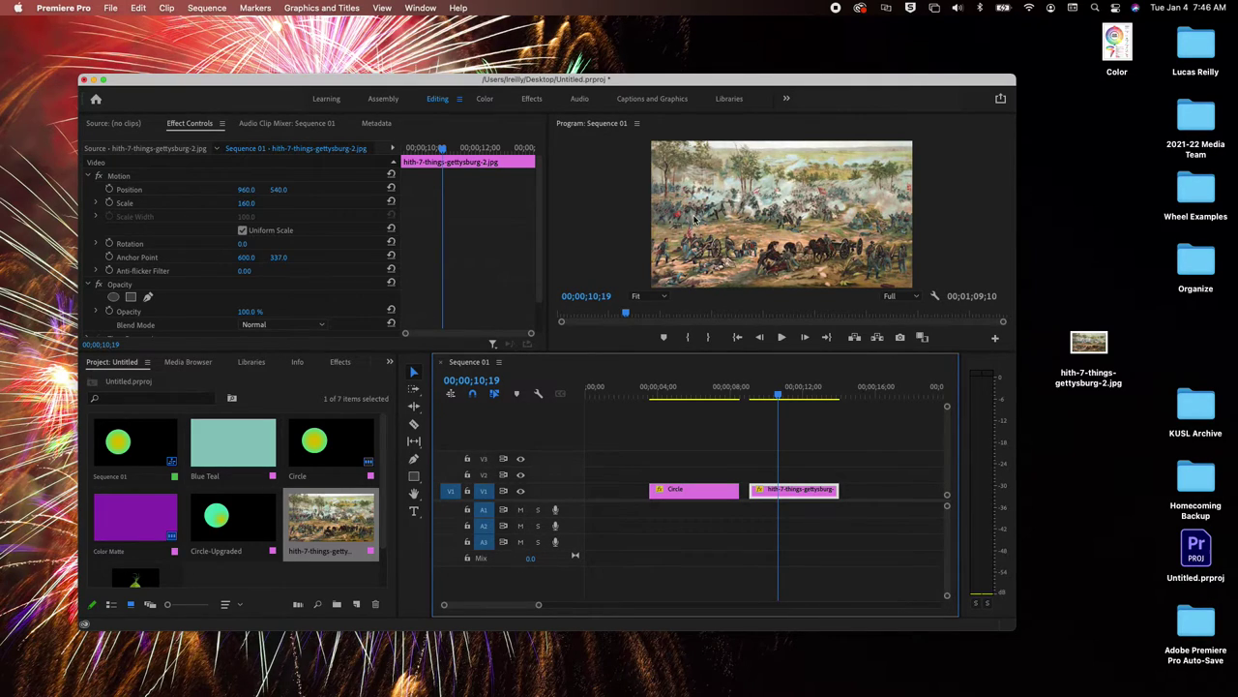
Step: Move the painting's anchor point to its lower left (260.7, 485.0) without moving the image
{"action": "left_click", "coordinate": [132, 258]}
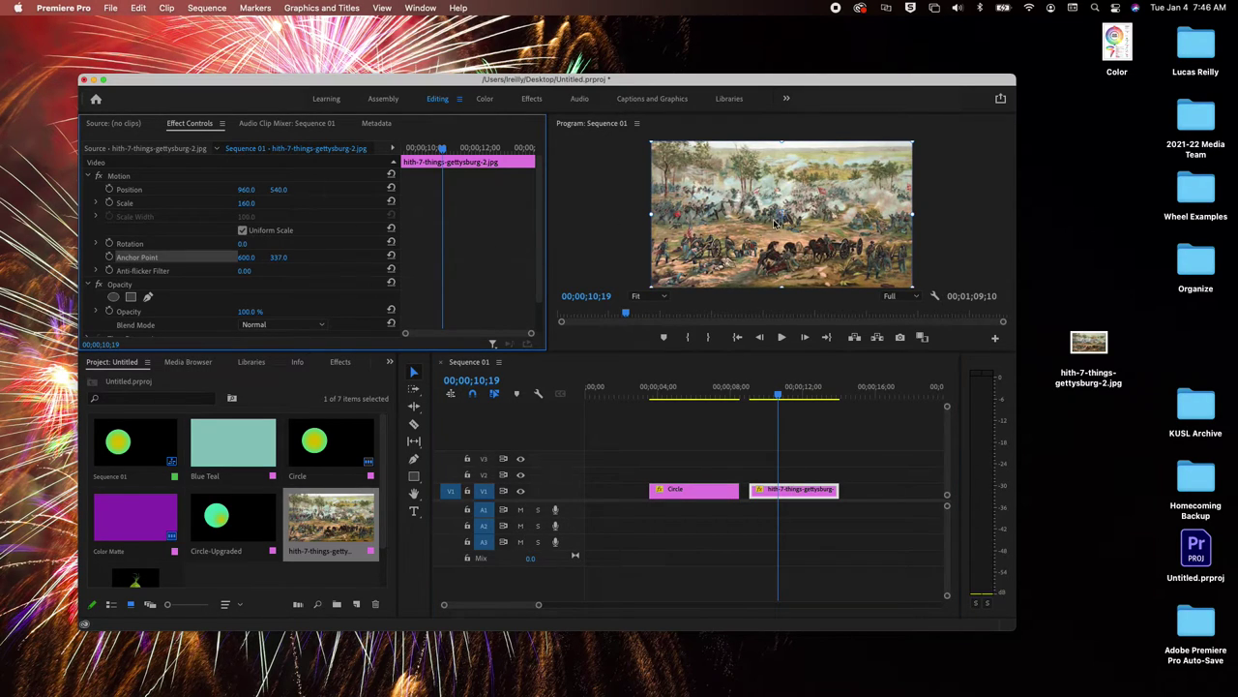
{"action": "left_click_drag", "start_coordinate": [789, 222], "coordinate": [716, 259]}
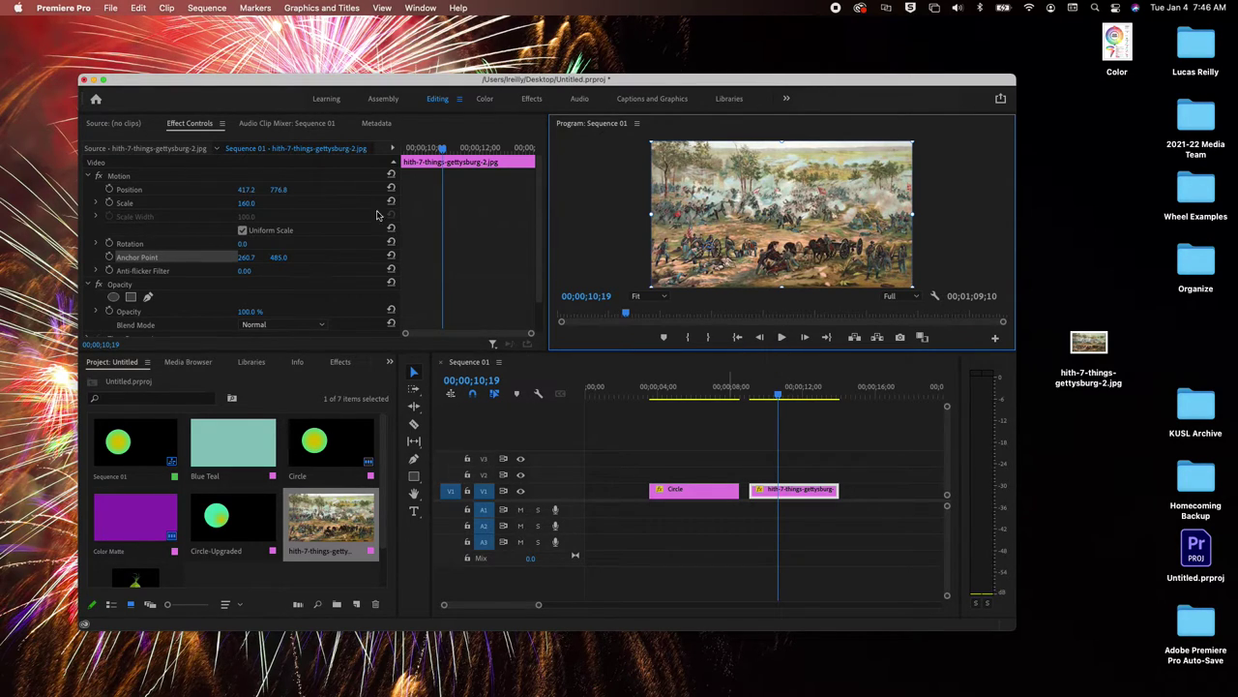
Step: Keyframe the painting's Scale from 160 at 00;00;10;19 to 351 at 00;00;12;09
{"action": "left_click", "coordinate": [111, 204]}
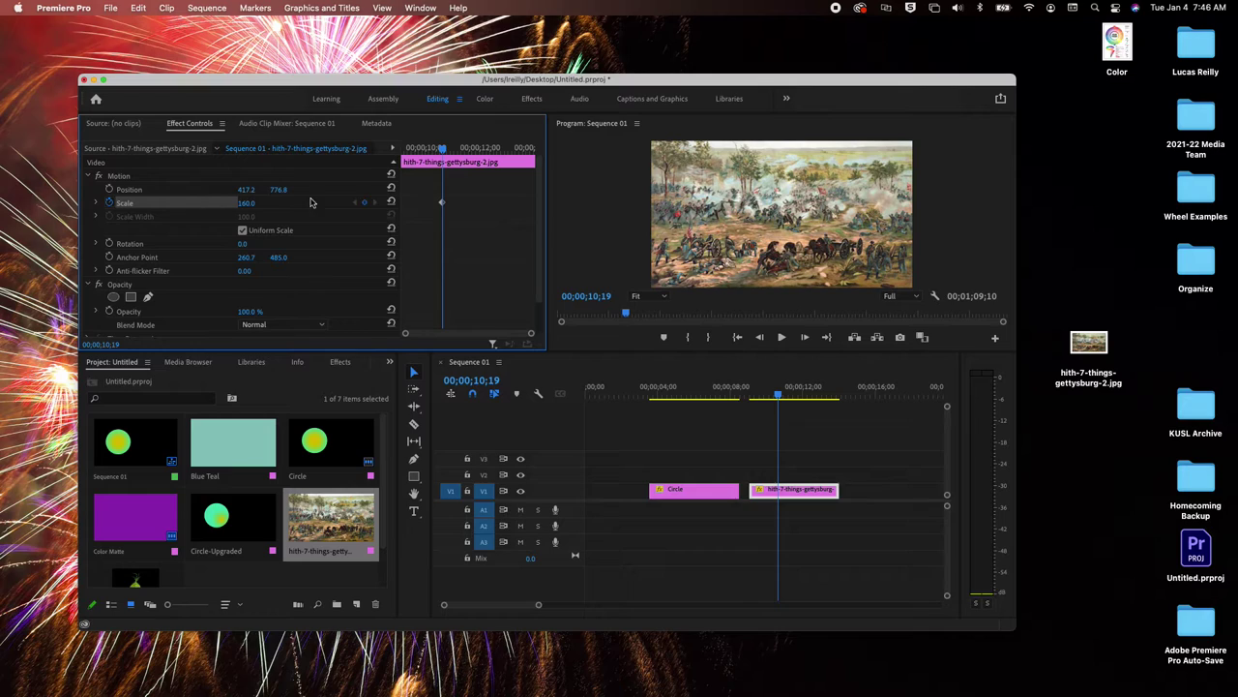
{"action": "left_click_drag", "start_coordinate": [441, 157], "coordinate": [488, 152]}
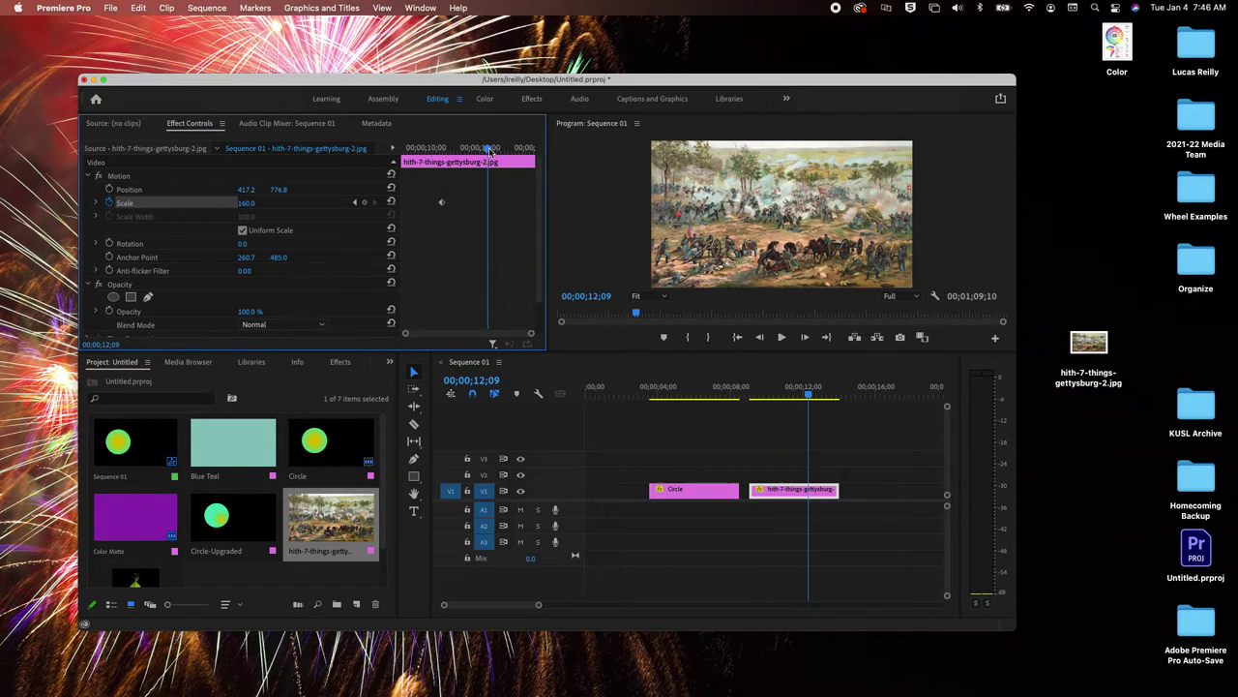
{"action": "left_click", "coordinate": [364, 202]}
{"action": "left_click_drag", "start_coordinate": [245, 208], "coordinate": [468, 208]}
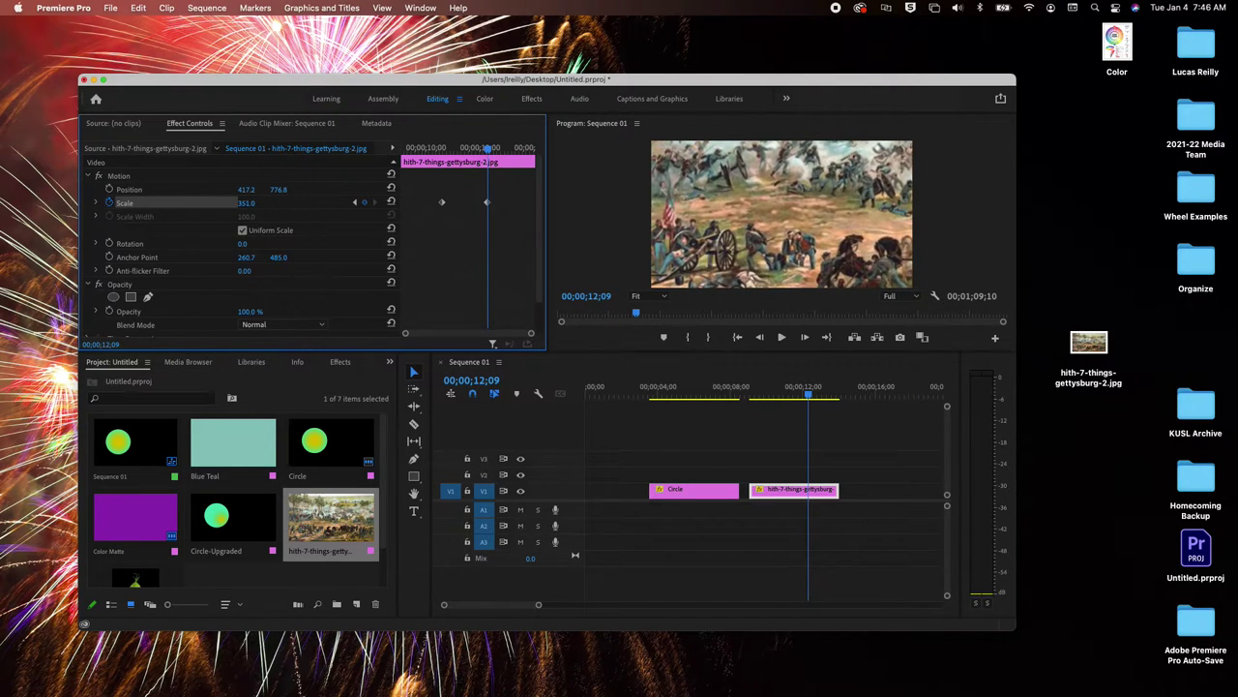
Step: Play back the zoom from just before it starts and review its frames
{"action": "left_click", "coordinate": [807, 398]}
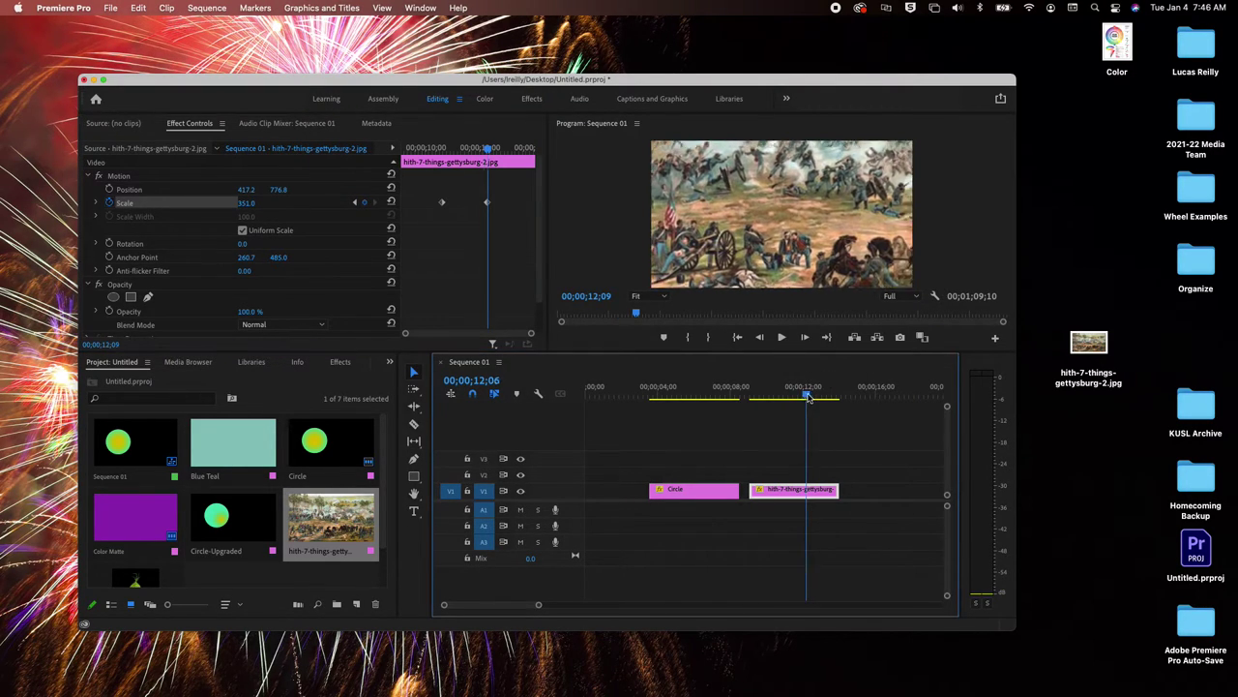
{"action": "left_click_drag", "start_coordinate": [807, 397], "coordinate": [772, 405]}
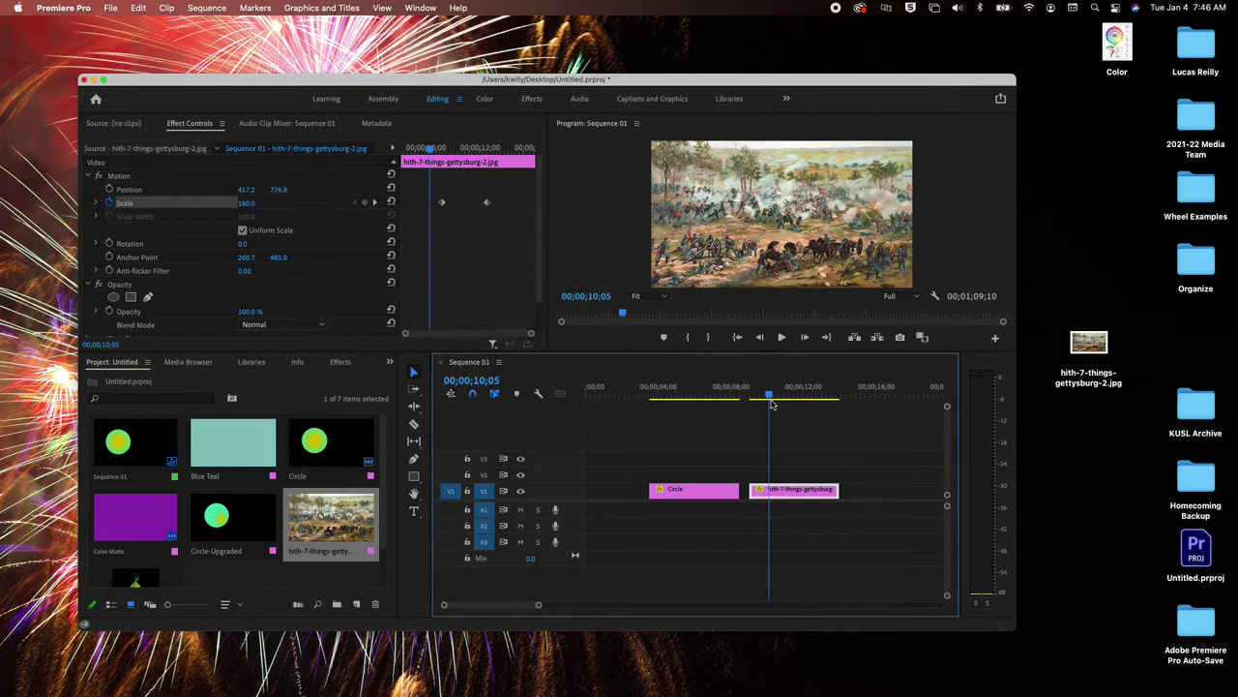
{"action": "key", "text": "space"}
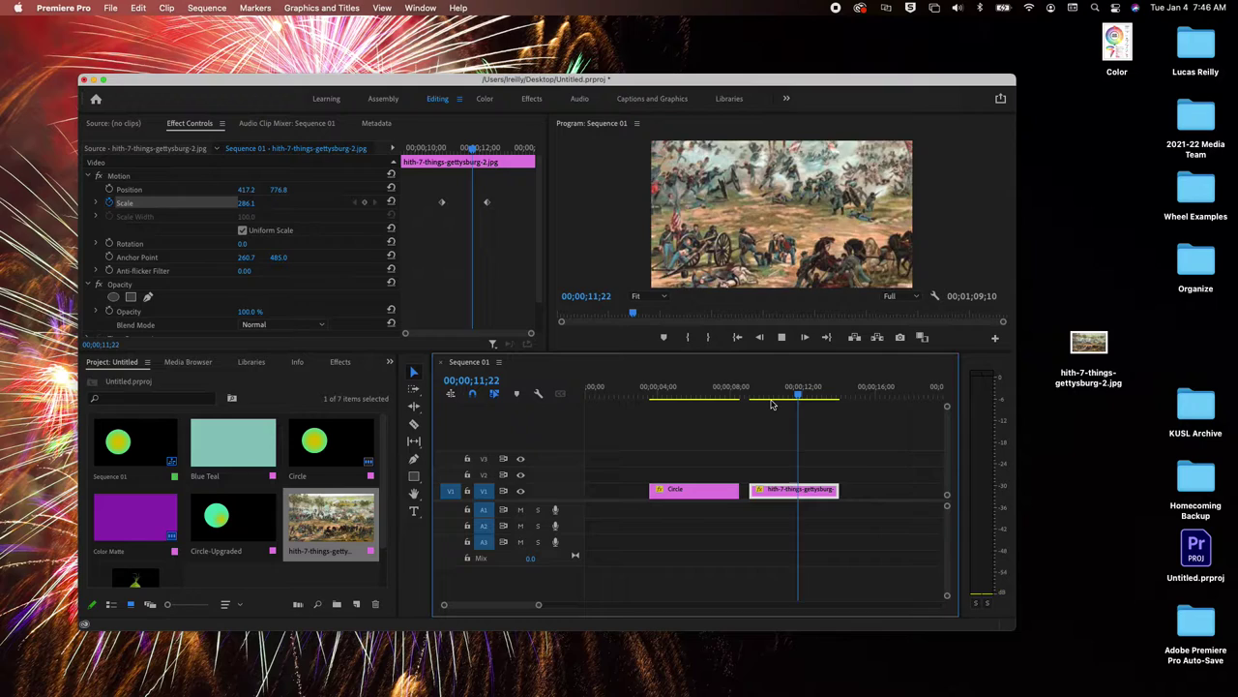
{"action": "key", "text": "space"}
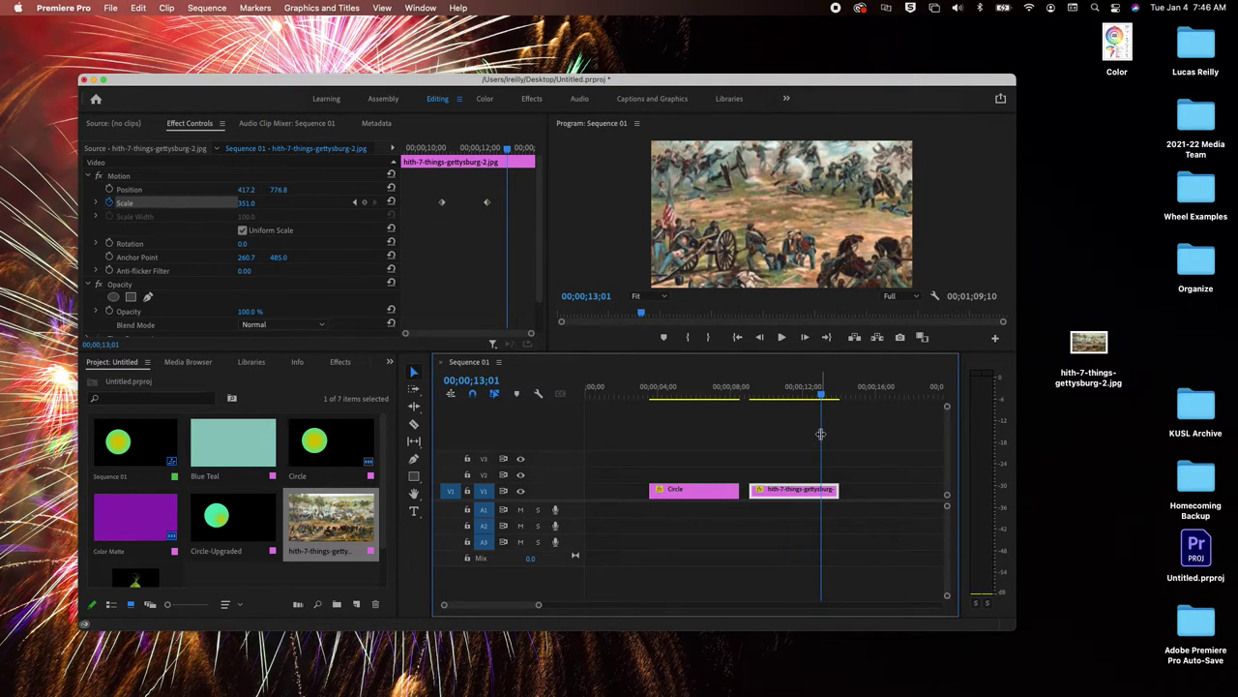
{"action": "left_click_drag", "start_coordinate": [824, 397], "coordinate": [768, 428]}
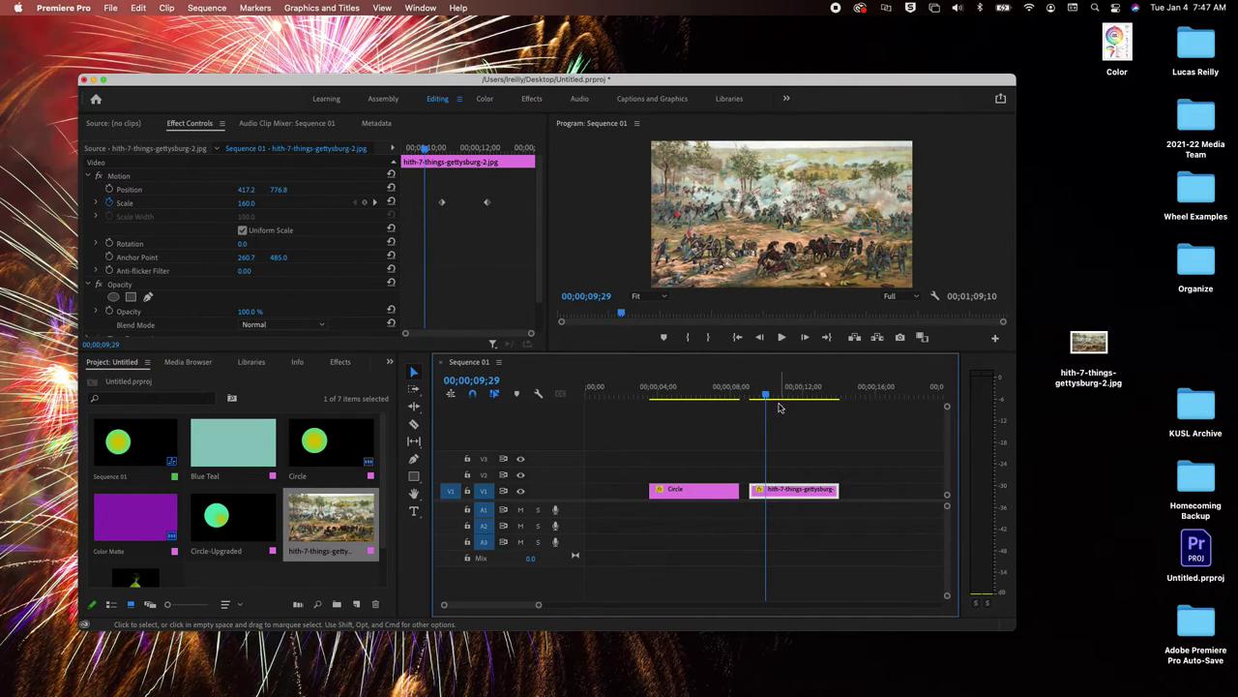
Step: Add the Grinch clip to V1 right after the painting
{"action": "left_click_drag", "start_coordinate": [766, 397], "coordinate": [846, 396]}
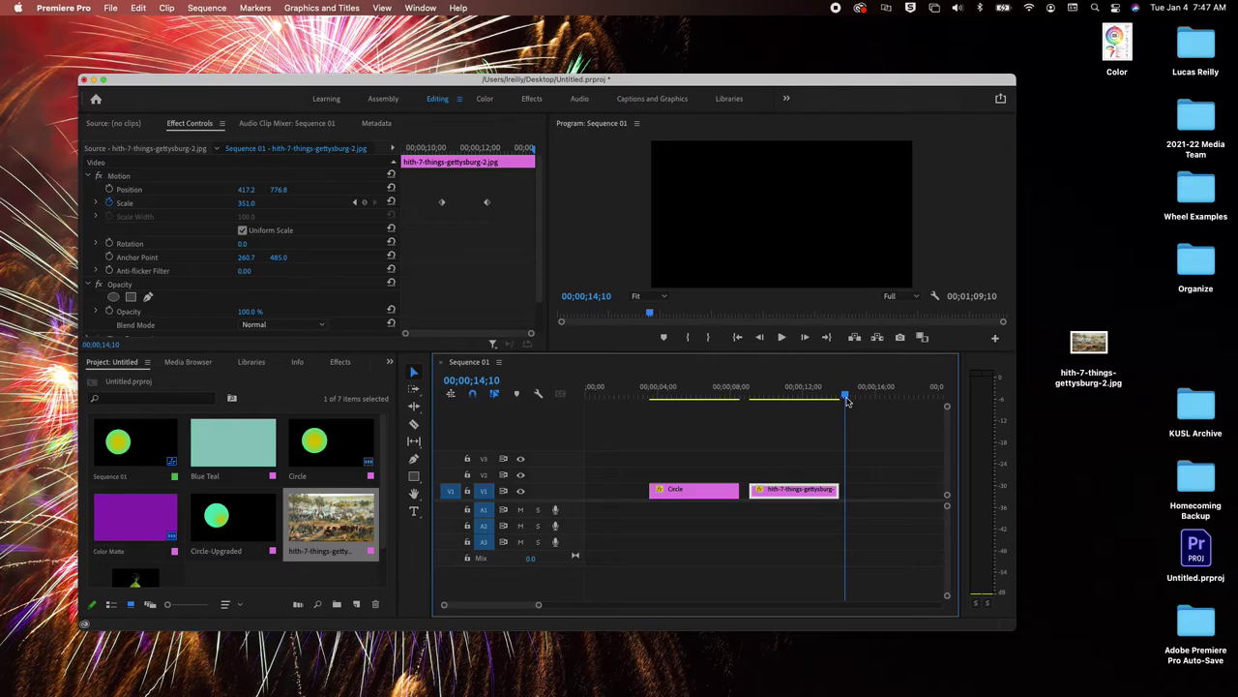
{"action": "scroll", "coordinate": [287, 501], "scroll_direction": "down", "scroll_amount": 2}
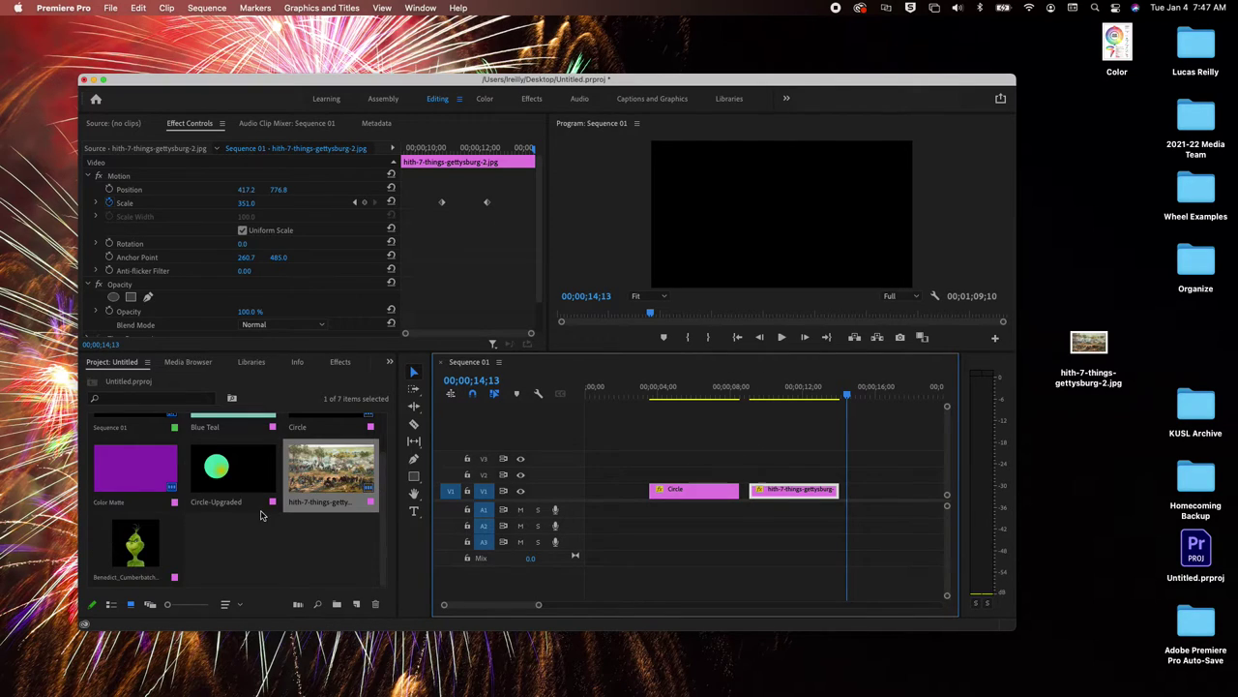
{"action": "left_click_drag", "start_coordinate": [133, 556], "coordinate": [856, 491]}
{"action": "scroll", "coordinate": [715, 469], "scroll_direction": "right", "scroll_amount": 5}
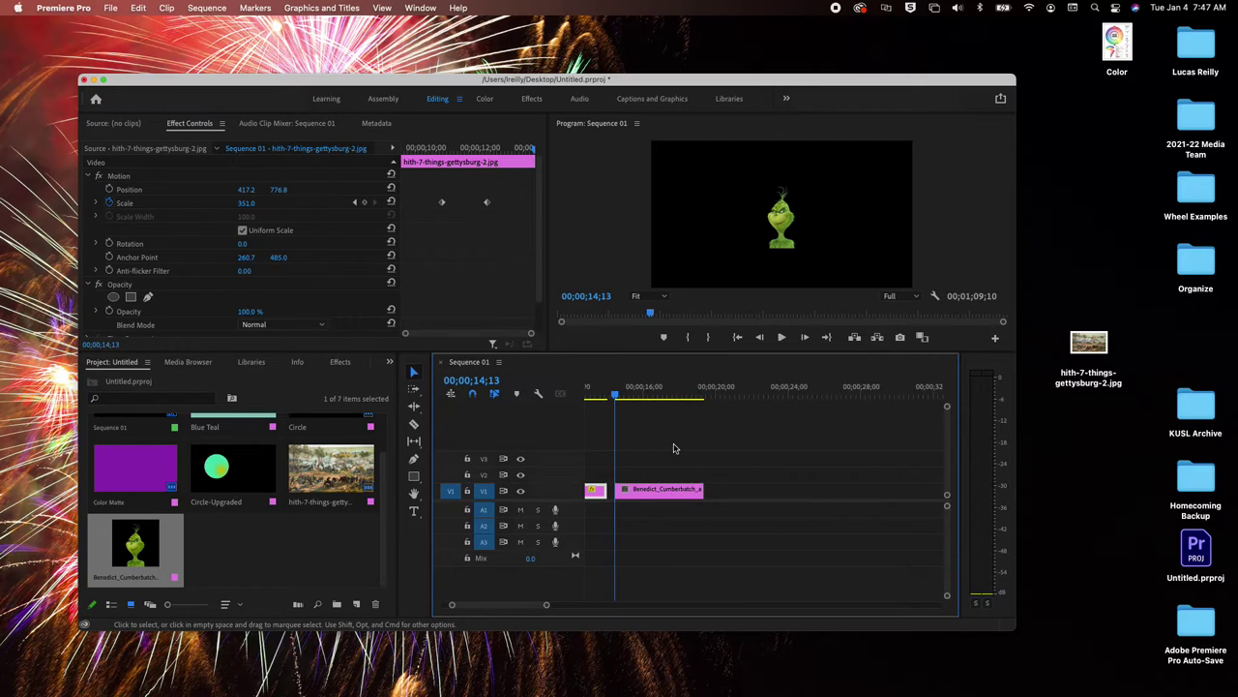
Step: Step into the Grinch clip and enlarge it to Scale 170
{"action": "key", "text": "space"}
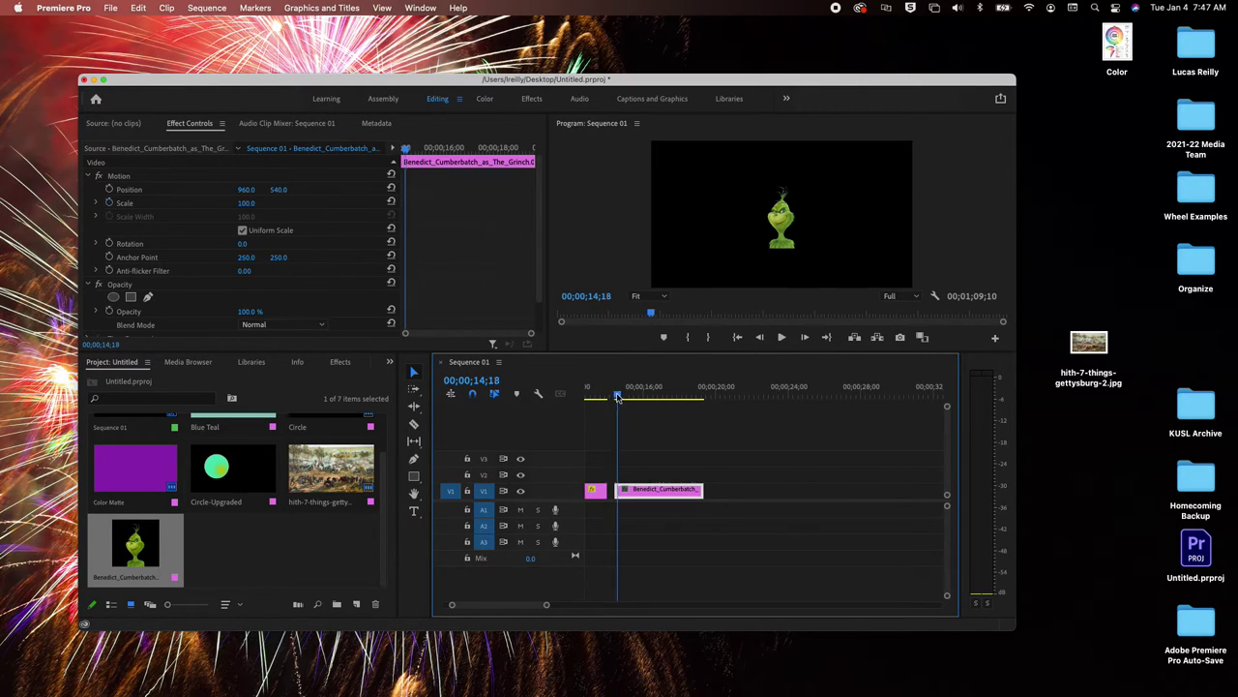
{"action": "key", "text": "space"}
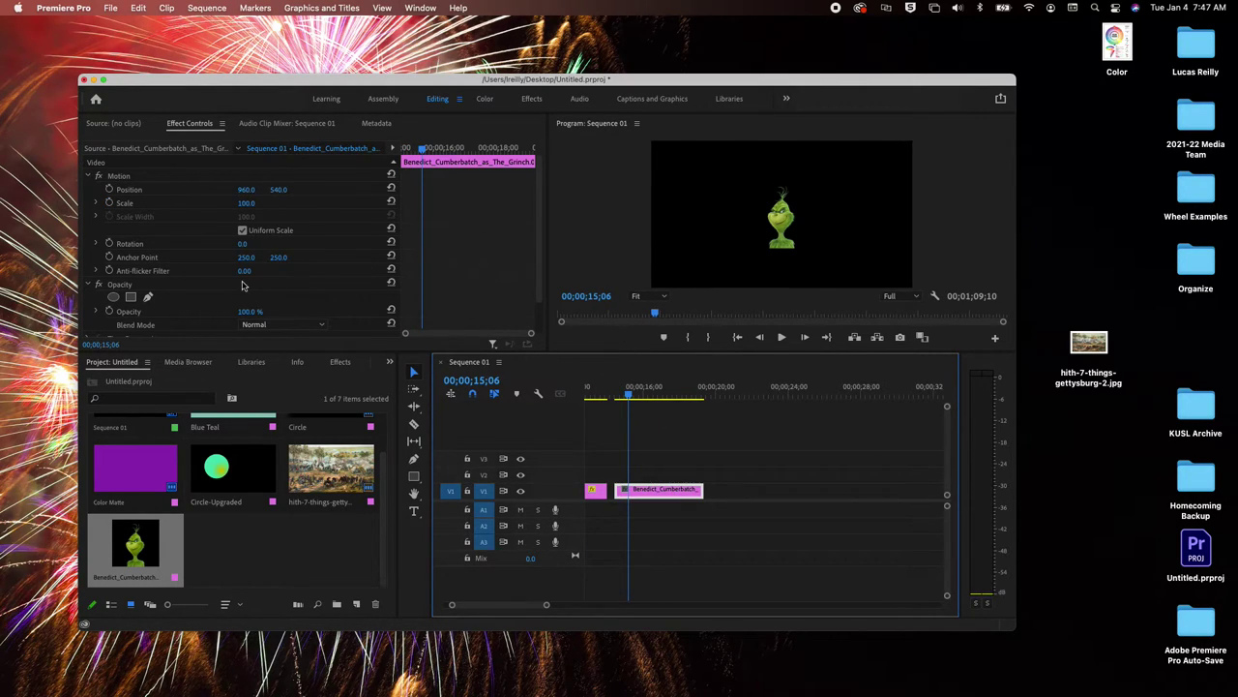
{"action": "left_click_drag", "start_coordinate": [246, 203], "coordinate": [317, 203]}
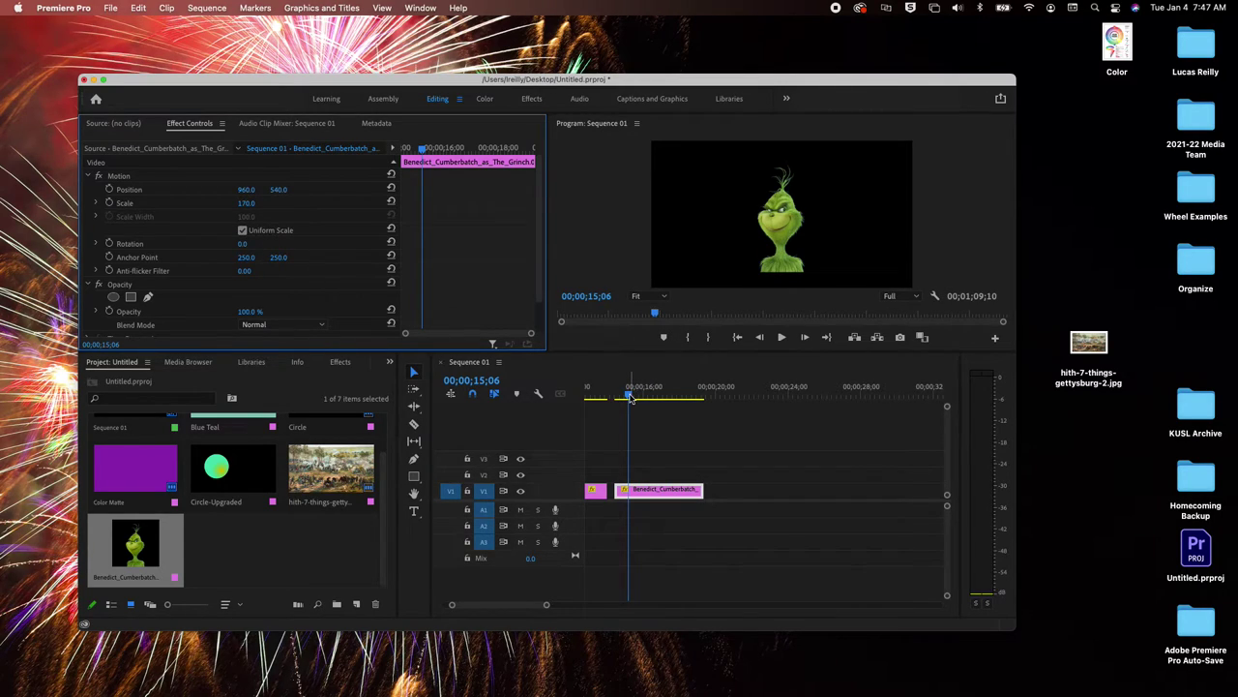
Step: Keyframe the Grinch's Rotation from 0° to 31°
{"action": "mouse_move", "coordinate": [631, 395]}
{"action": "left_mouse_down"}
{"action": "mouse_move", "coordinate": [670, 397]}
{"action": "mouse_move", "coordinate": [624, 396]}
{"action": "left_mouse_up"}
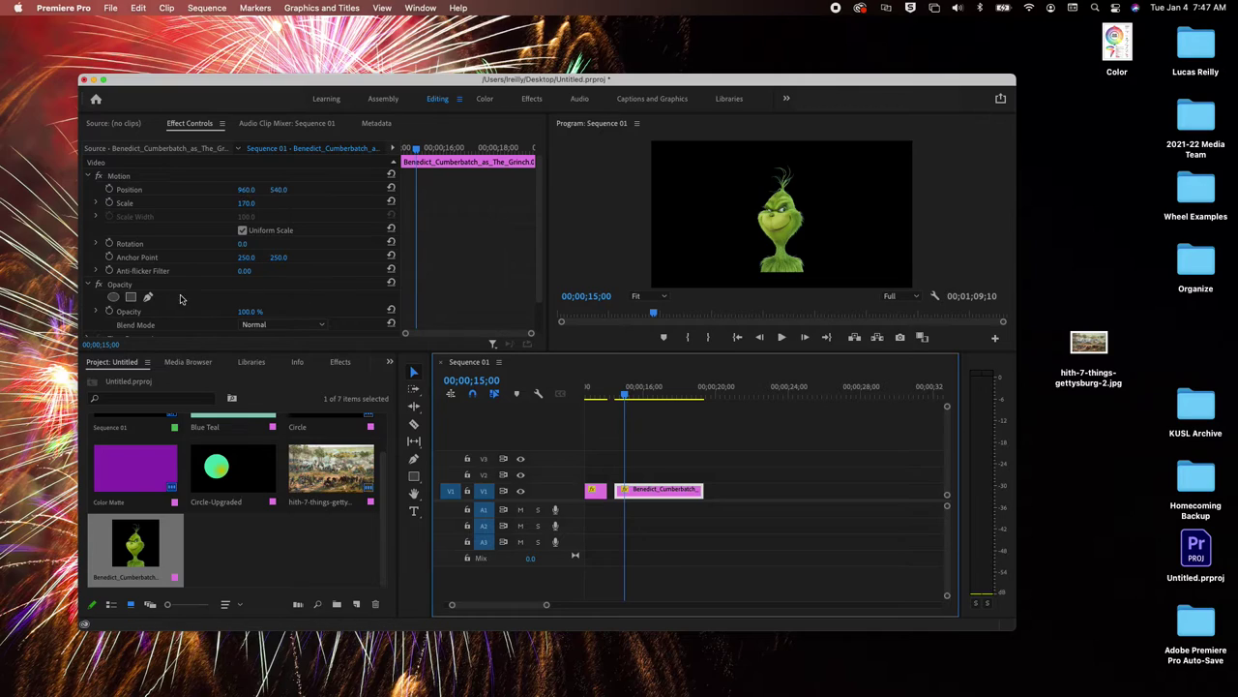
{"action": "left_click", "coordinate": [110, 245]}
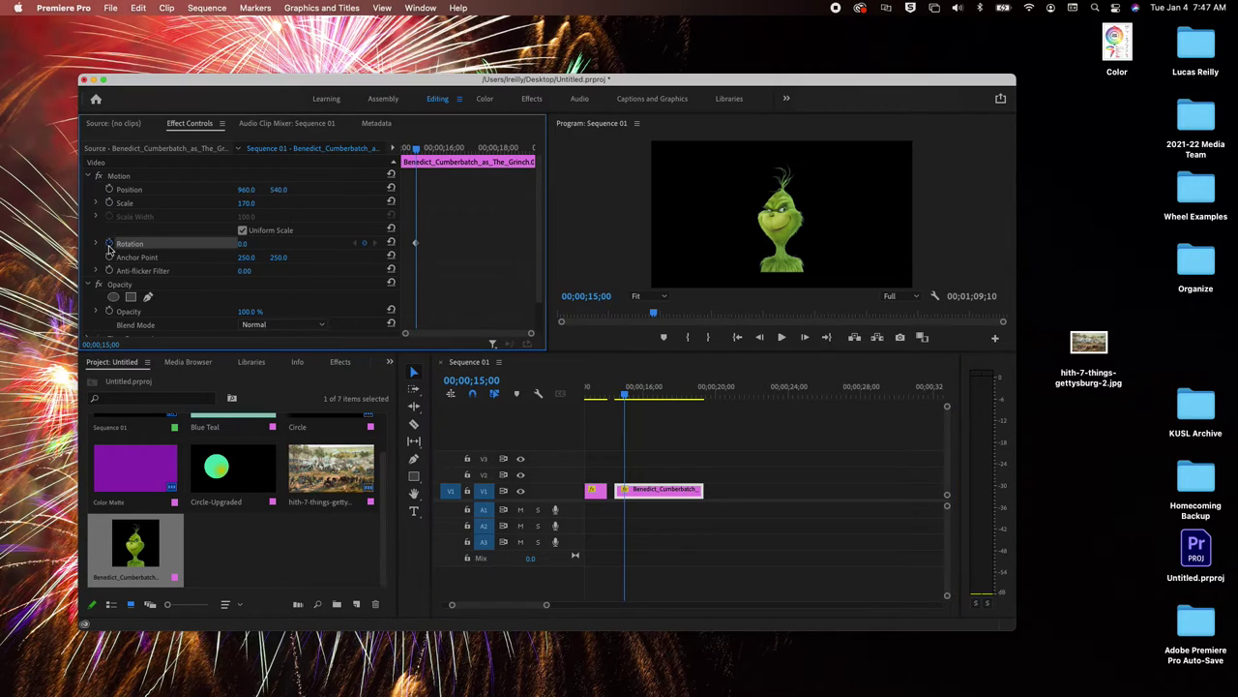
{"action": "left_click_drag", "start_coordinate": [416, 148], "coordinate": [455, 147]}
{"action": "left_click", "coordinate": [364, 241]}
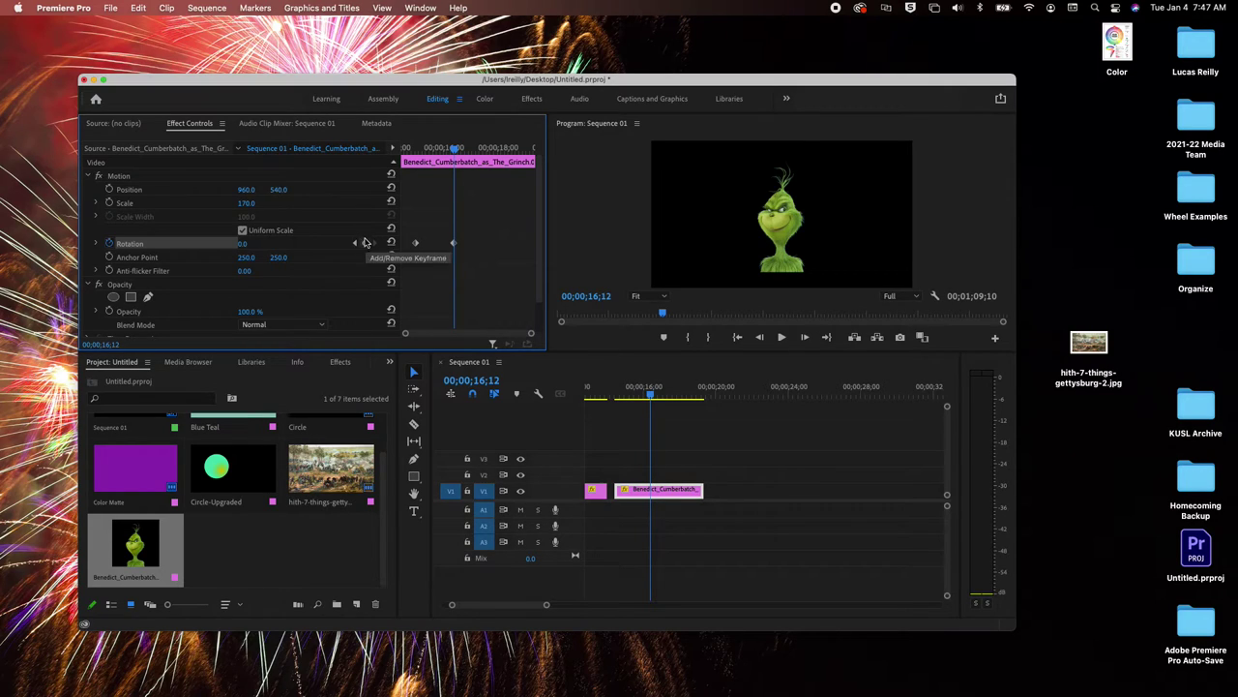
{"action": "left_click_drag", "start_coordinate": [242, 245], "coordinate": [251, 245]}
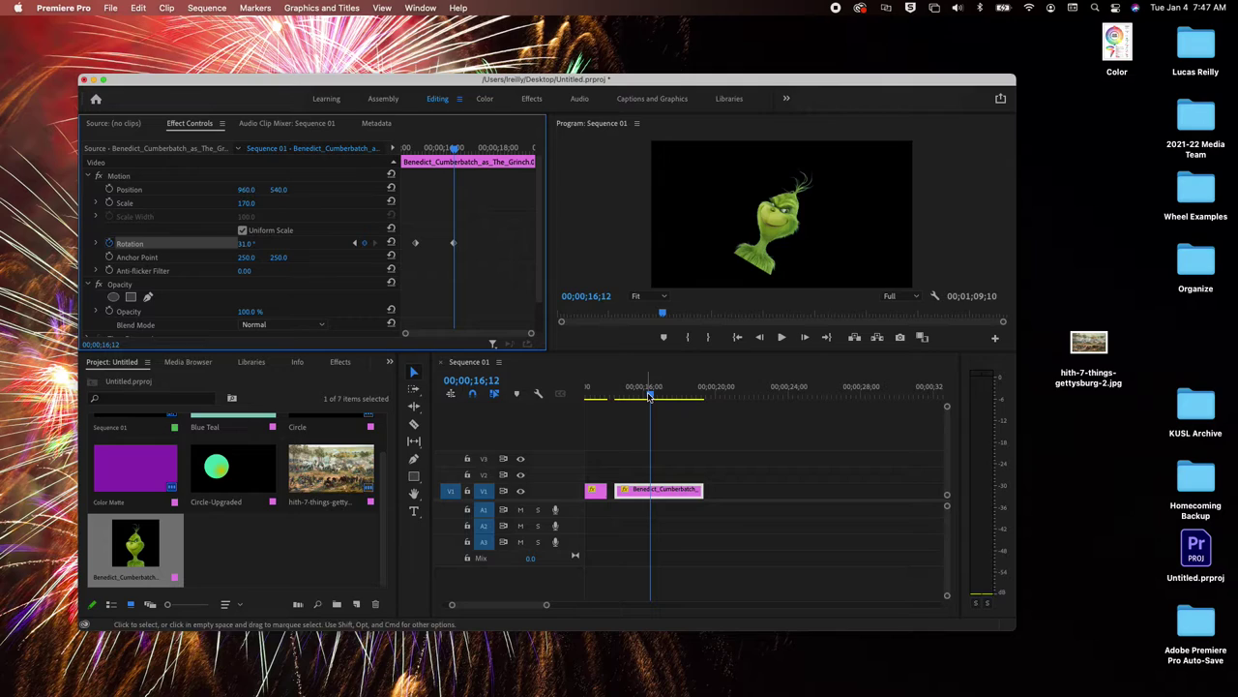
Step: Play back the Grinch's rotation from its start
{"action": "left_click_drag", "start_coordinate": [646, 400], "coordinate": [616, 403]}
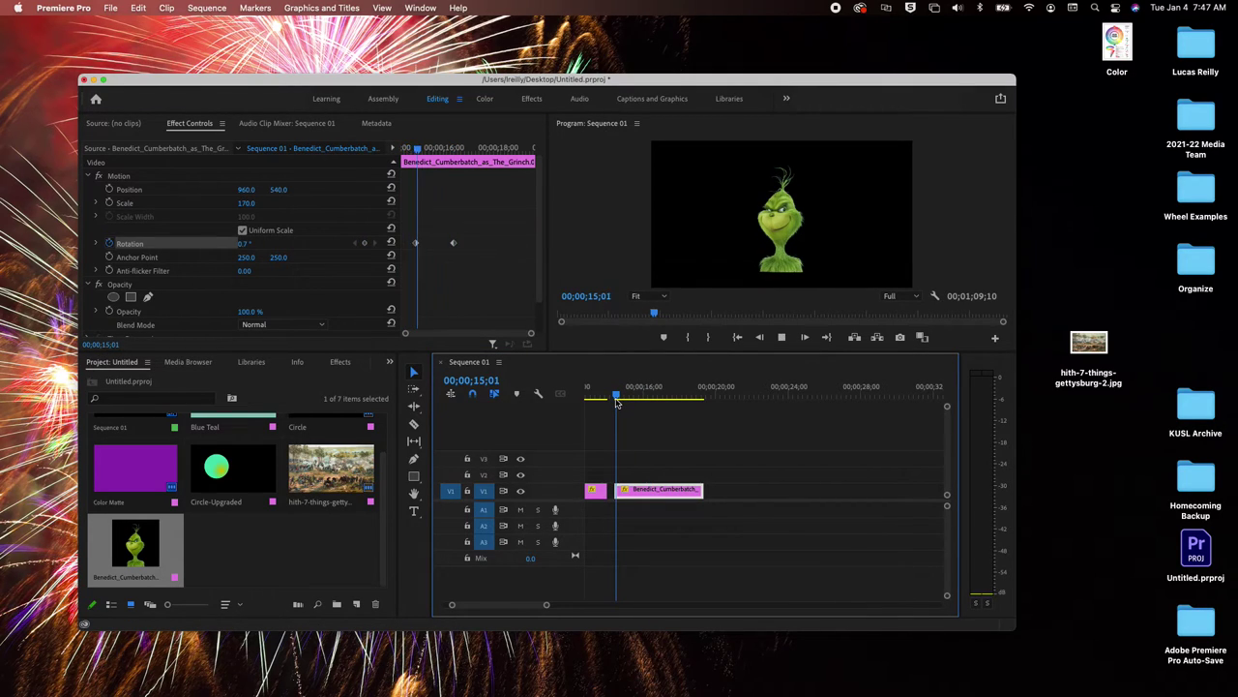
{"action": "key", "text": "space"}
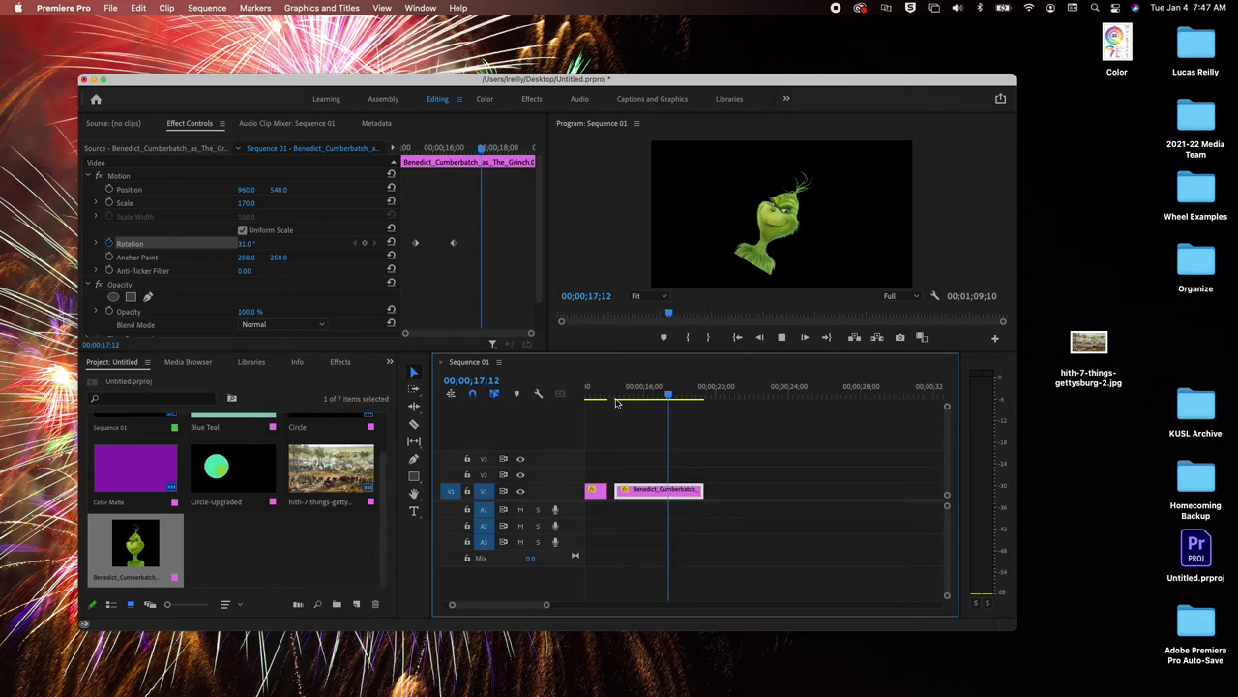
{"action": "key", "text": "space"}
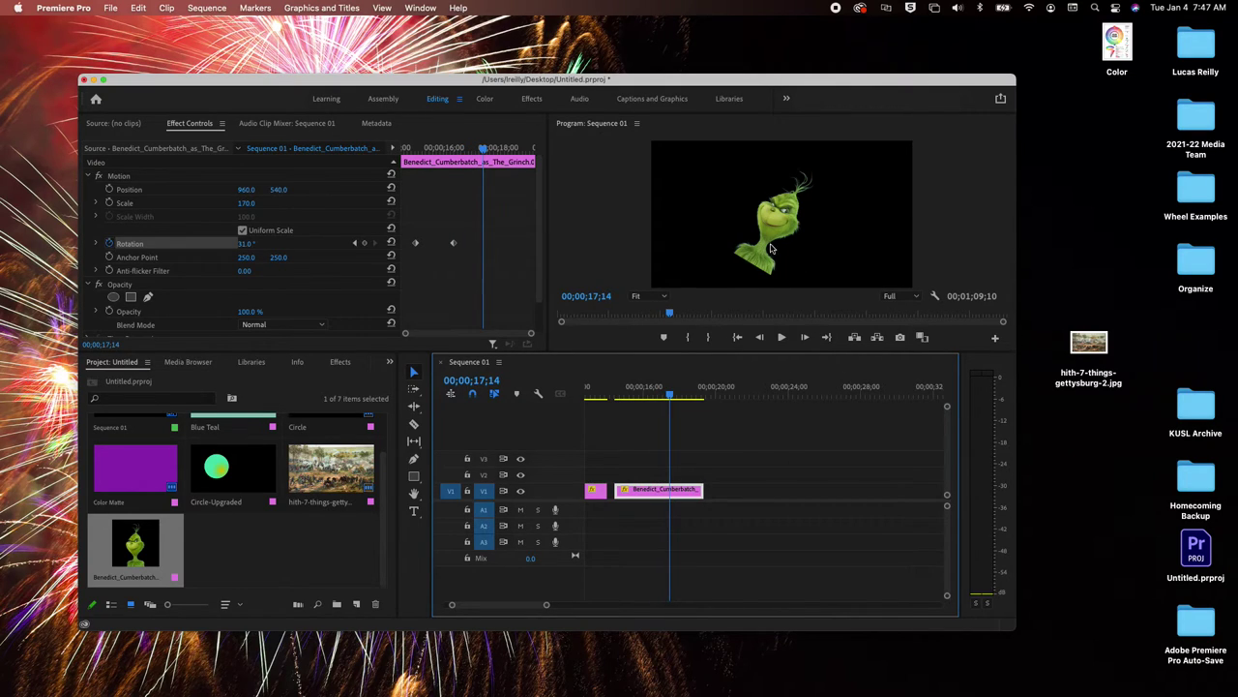
Step: Undo the rotation and move the Grinch's anchor point down to his shoulders (254.2, 492.4)
{"action": "key", "text": "super+z"}
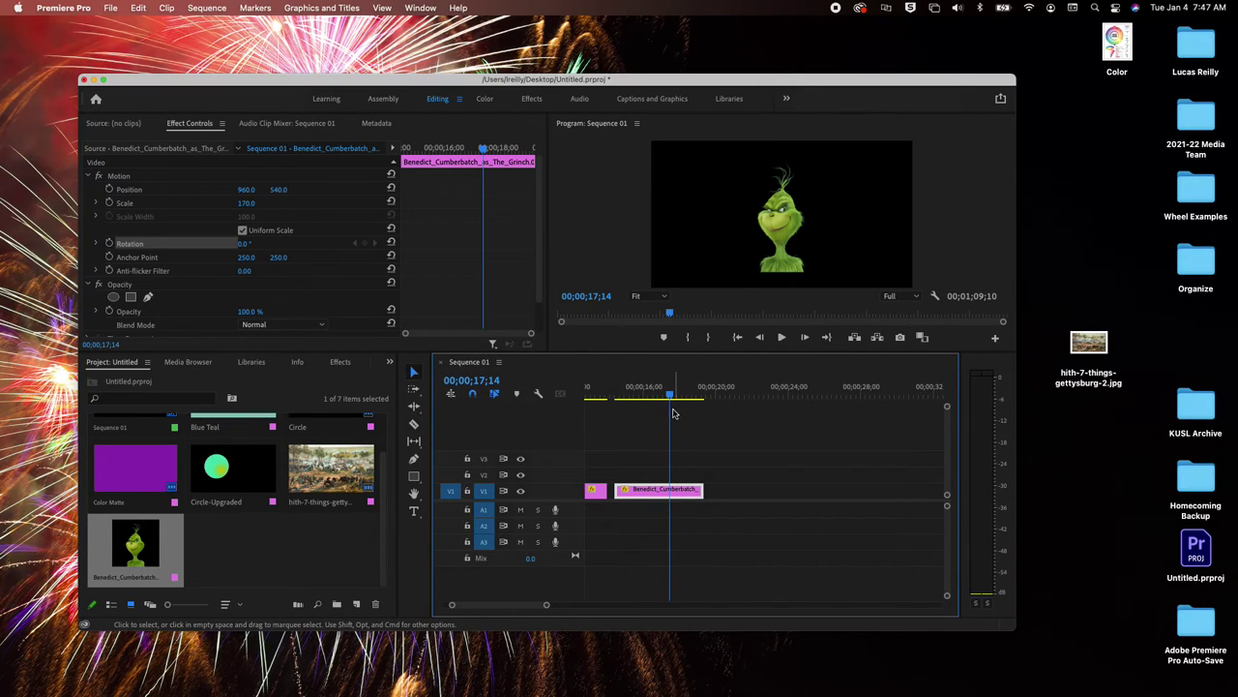
{"action": "left_click_drag", "start_coordinate": [670, 394], "coordinate": [627, 410]}
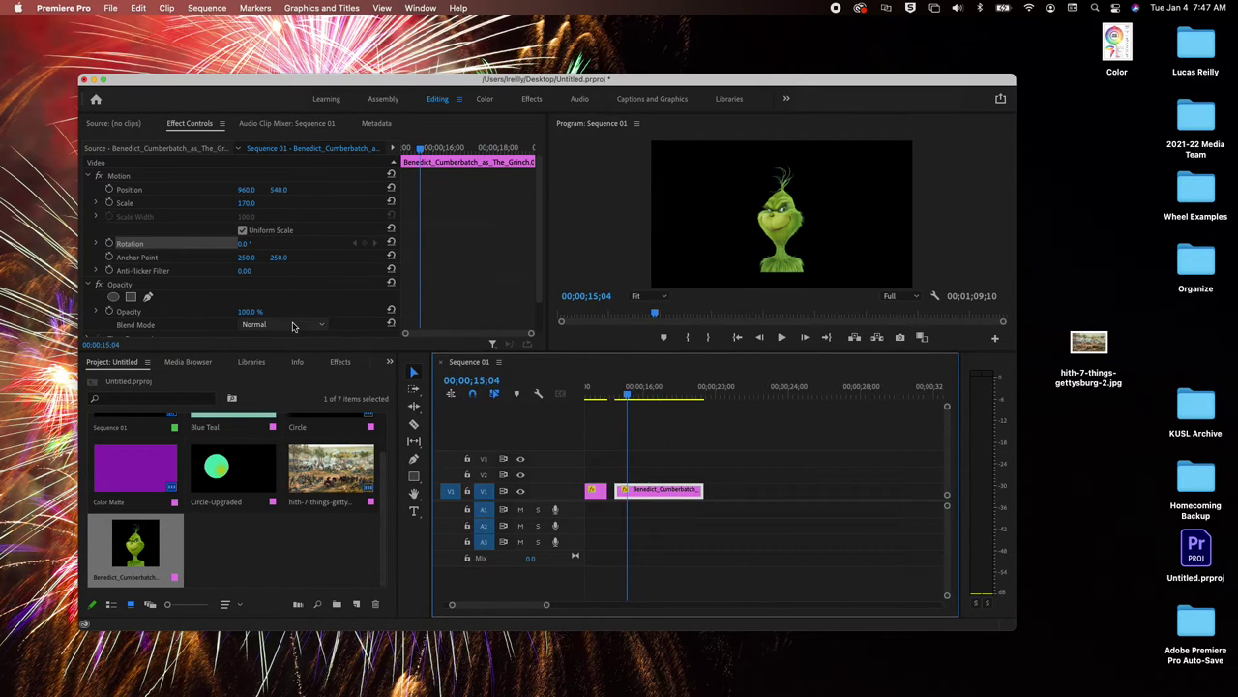
{"action": "left_click", "coordinate": [131, 261]}
{"action": "left_click", "coordinate": [134, 259]}
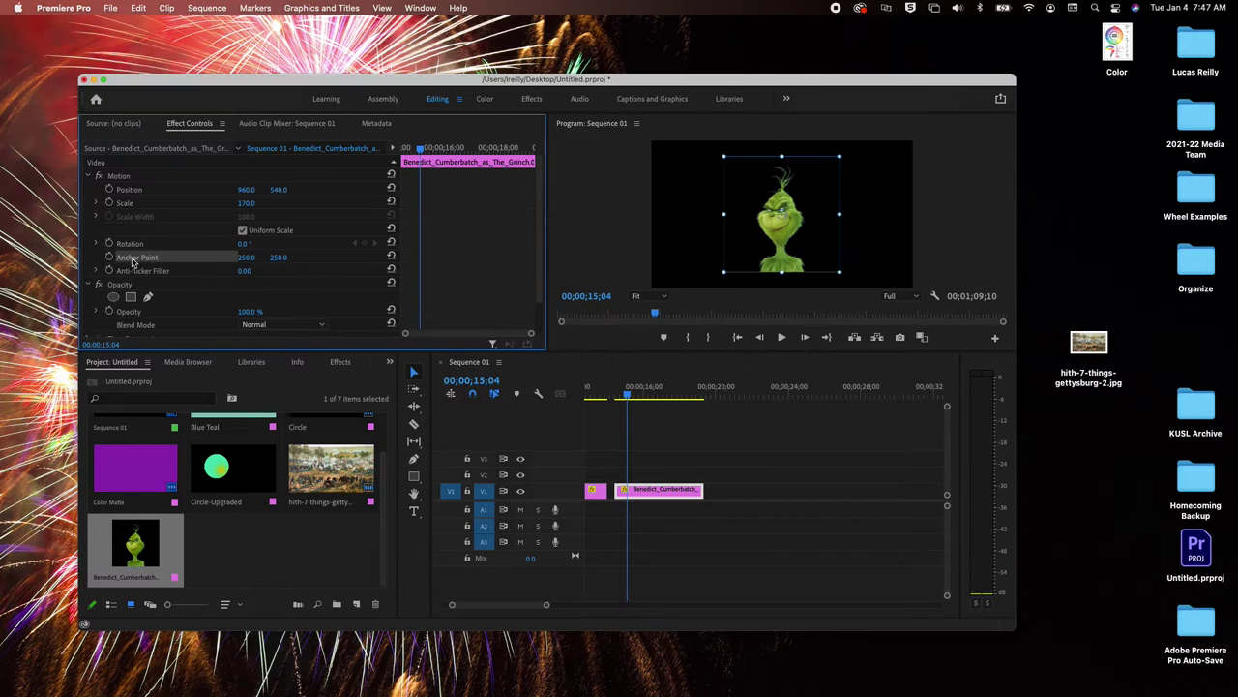
{"action": "left_click_drag", "start_coordinate": [789, 223], "coordinate": [790, 280]}
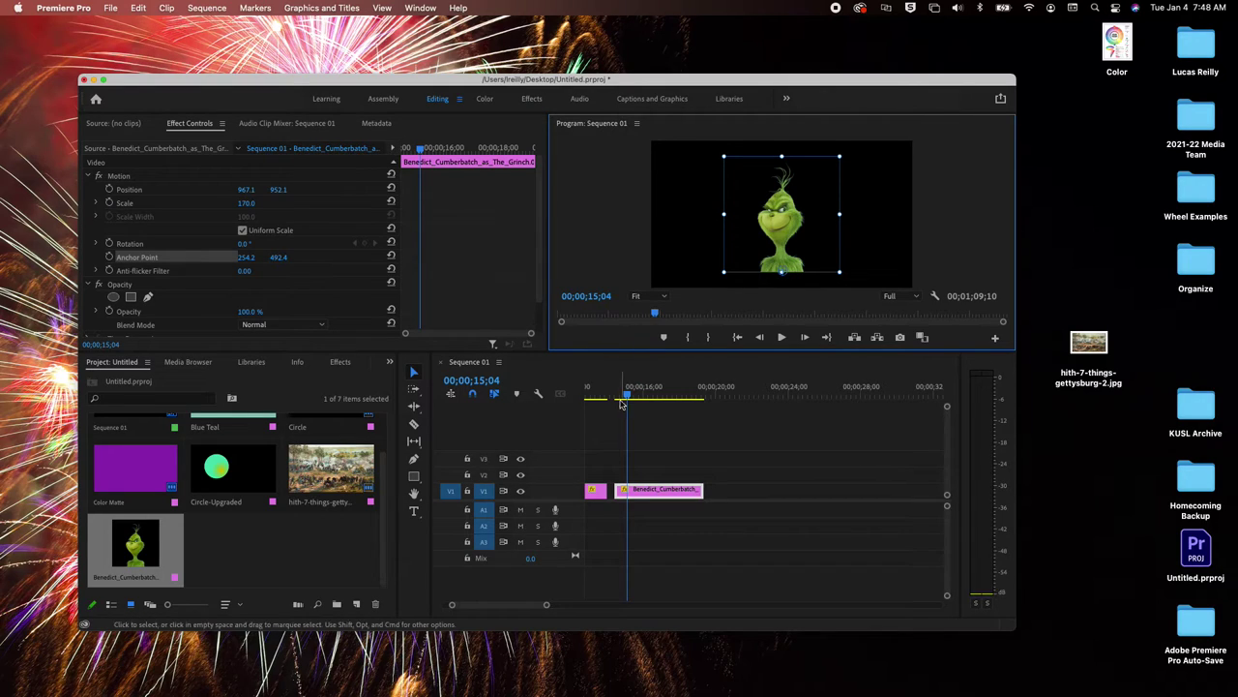
Step: Keyframe the Grinch's Rotation at 0°, then further along the timeline at 40°, pivoting at his shoulders
{"action": "left_click", "coordinate": [138, 244]}
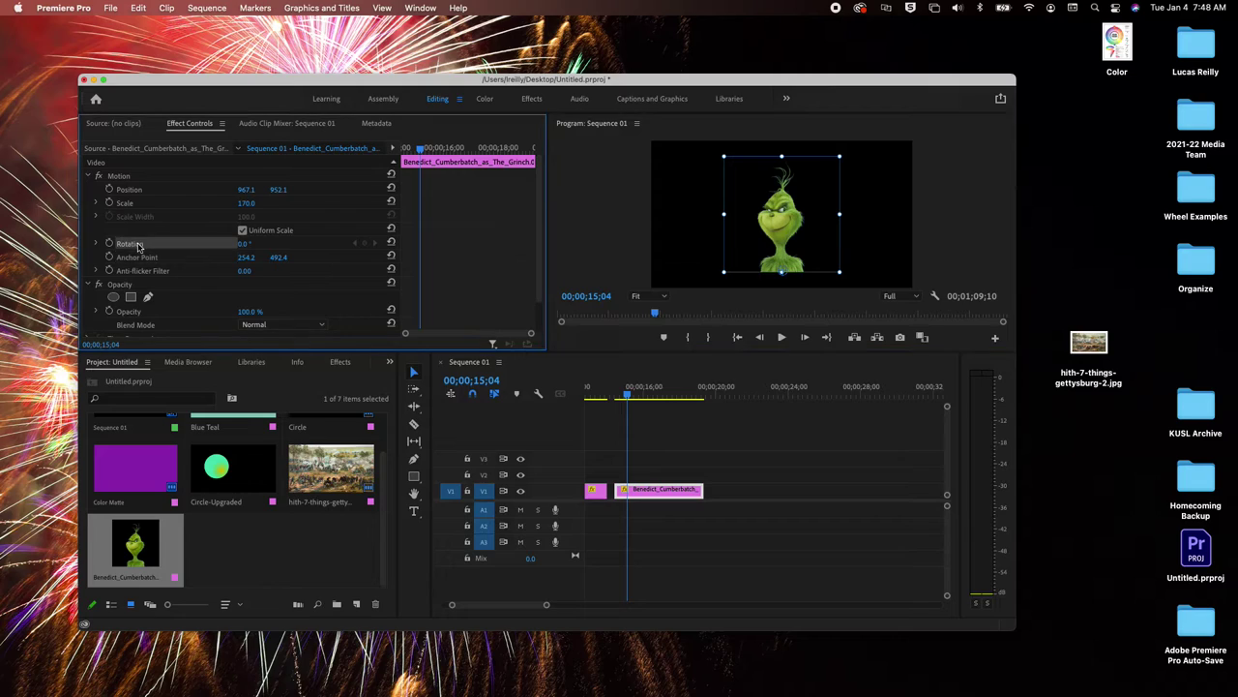
{"action": "left_click", "coordinate": [108, 244]}
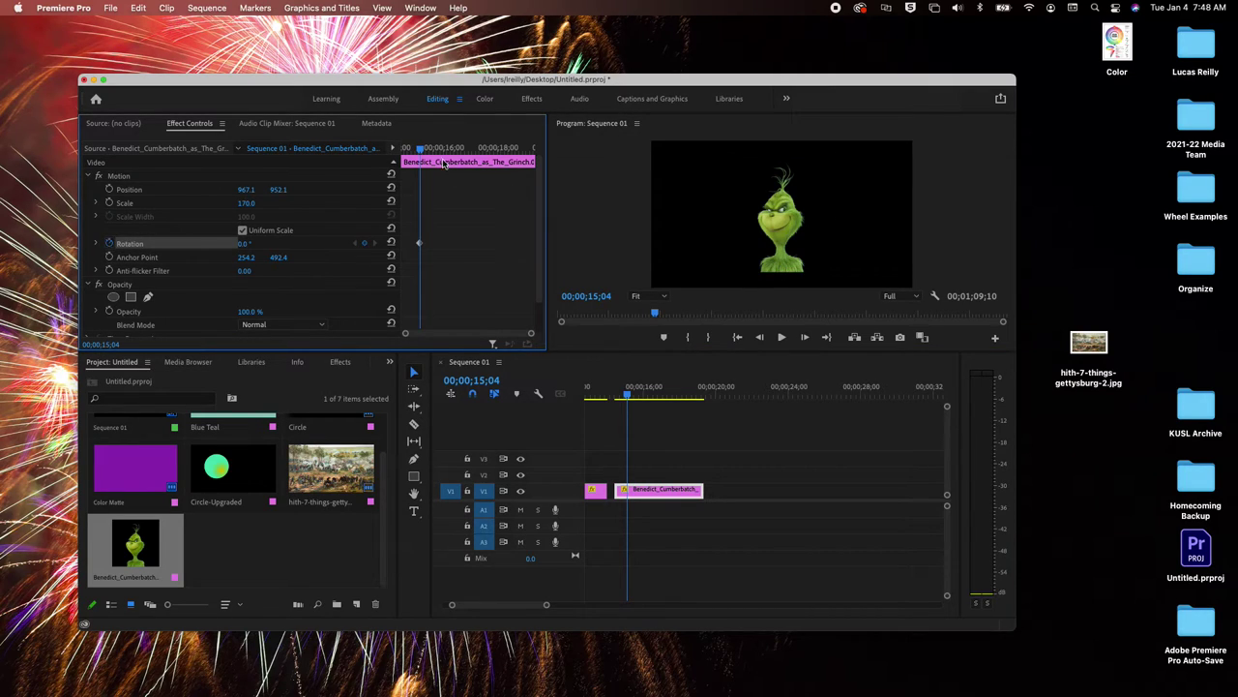
{"action": "left_click_drag", "start_coordinate": [420, 152], "coordinate": [464, 150]}
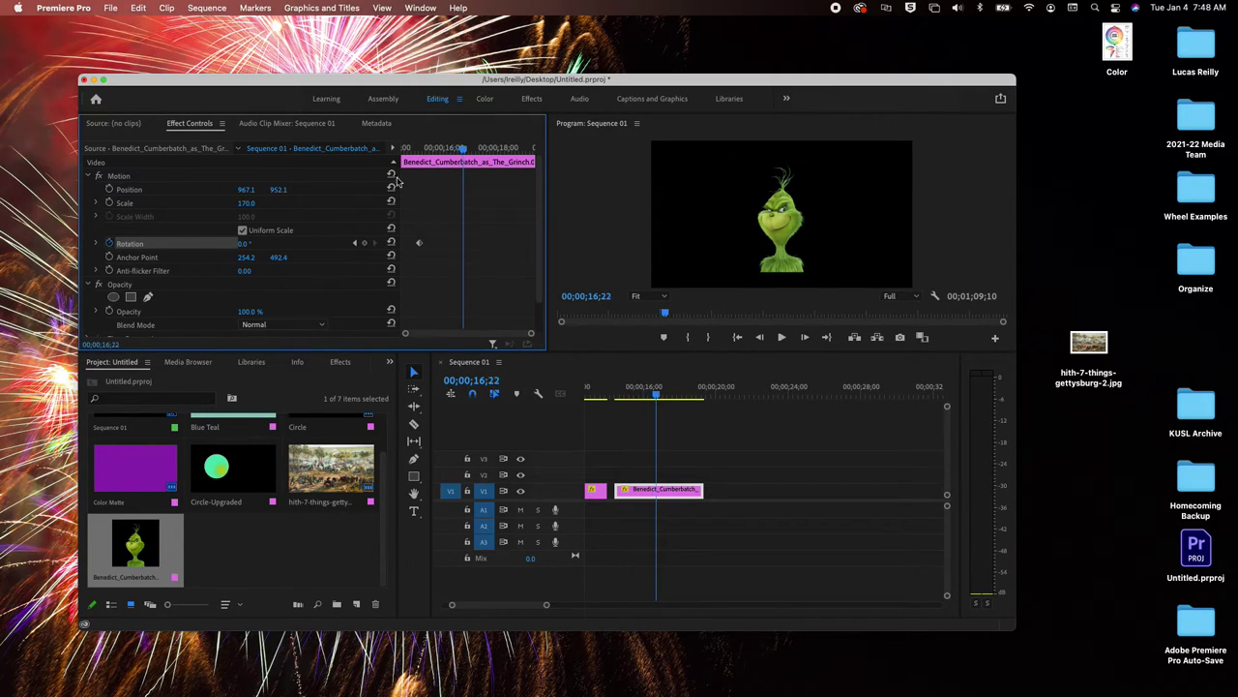
{"action": "left_click", "coordinate": [242, 245]}
{"action": "key", "text": "Return"}
{"action": "left_click_drag", "start_coordinate": [242, 247], "coordinate": [280, 247]}
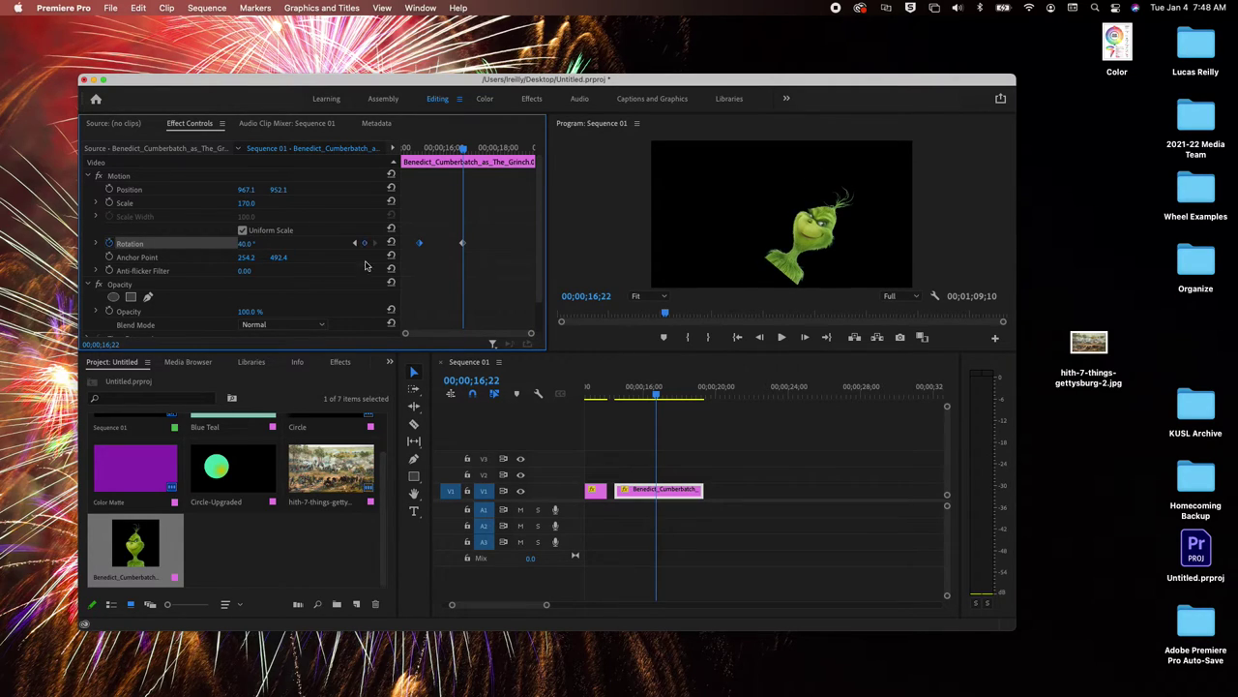
Step: Return to the start of the rotation and preview the 0° to 40° tilt
{"action": "left_click_drag", "start_coordinate": [656, 396], "coordinate": [626, 403]}
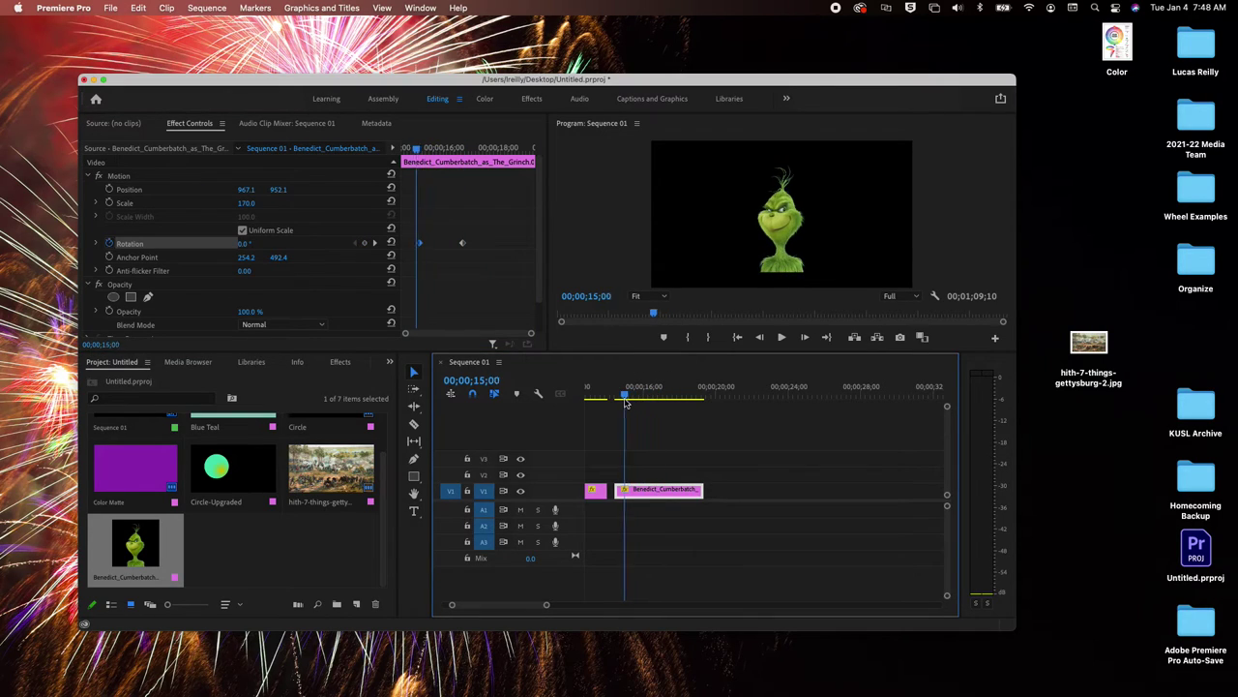
{"action": "key", "text": "space"}
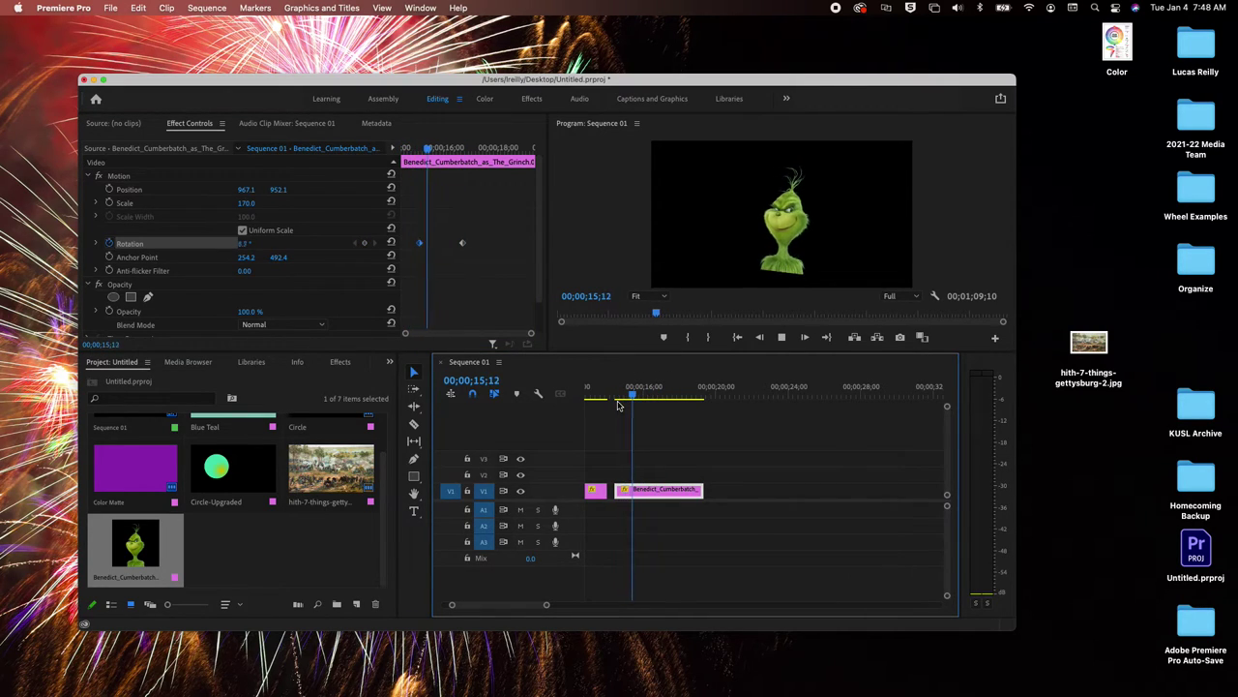
{"action": "key", "text": "space"}
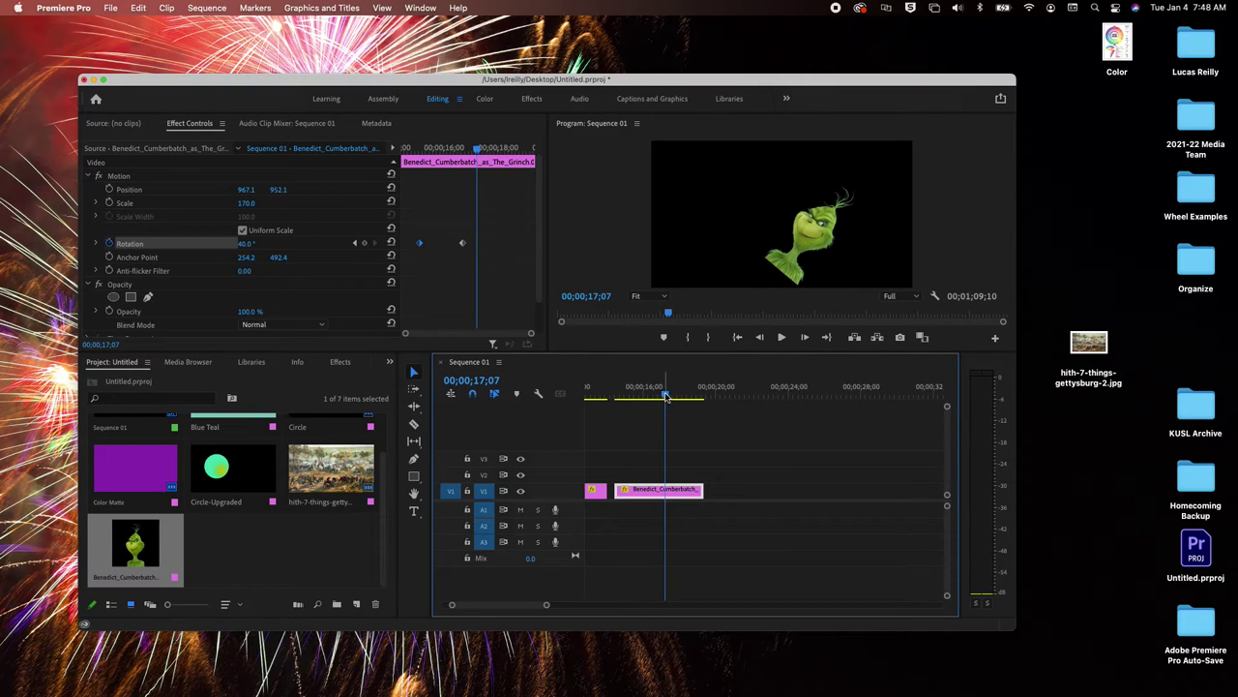
Step: Shift the Grinch left to Position X -151.9 and preview the peek-in rotation
{"action": "left_click_drag", "start_coordinate": [666, 397], "coordinate": [624, 396]}
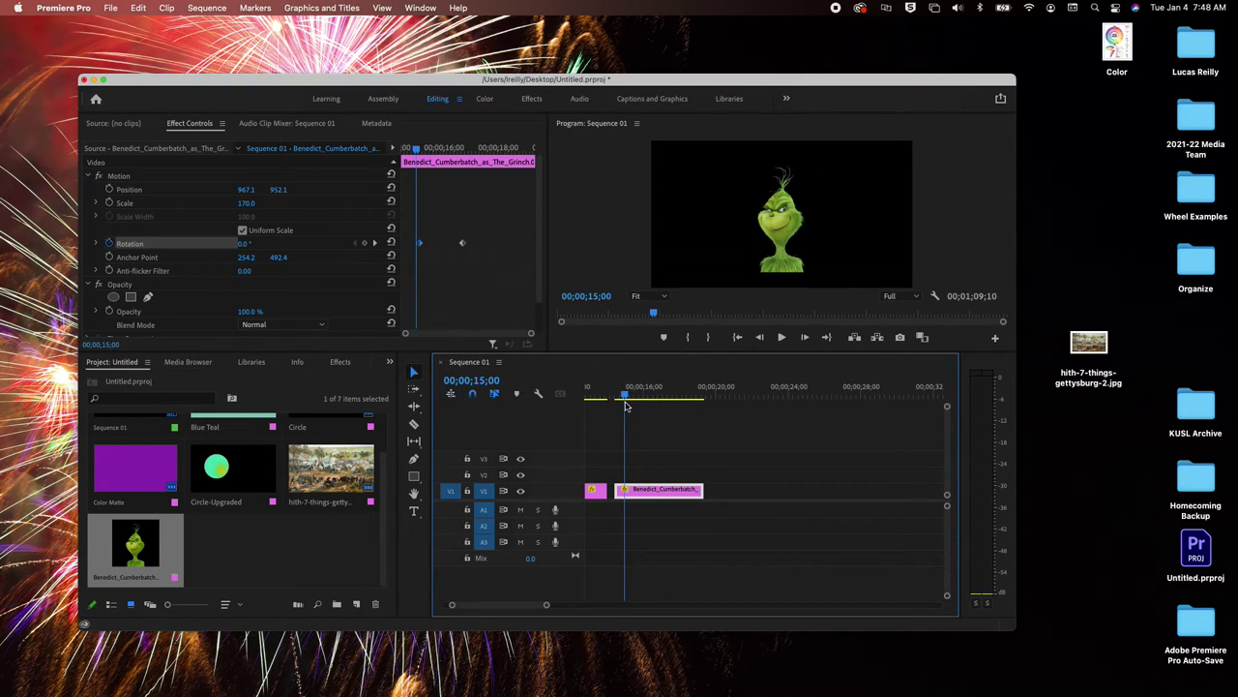
{"action": "left_click", "coordinate": [129, 190]}
{"action": "left_click_drag", "start_coordinate": [246, 190], "coordinate": [50, 189]}
{"action": "key", "text": "space"}
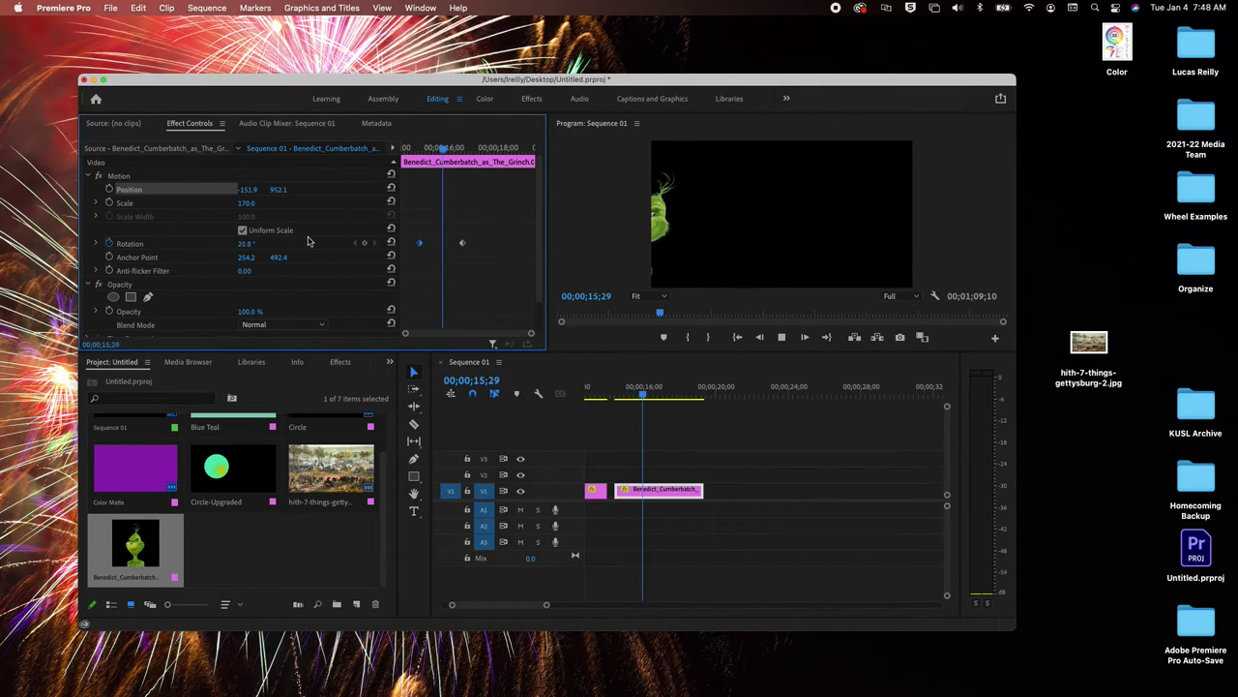
{"action": "key", "text": "space"}
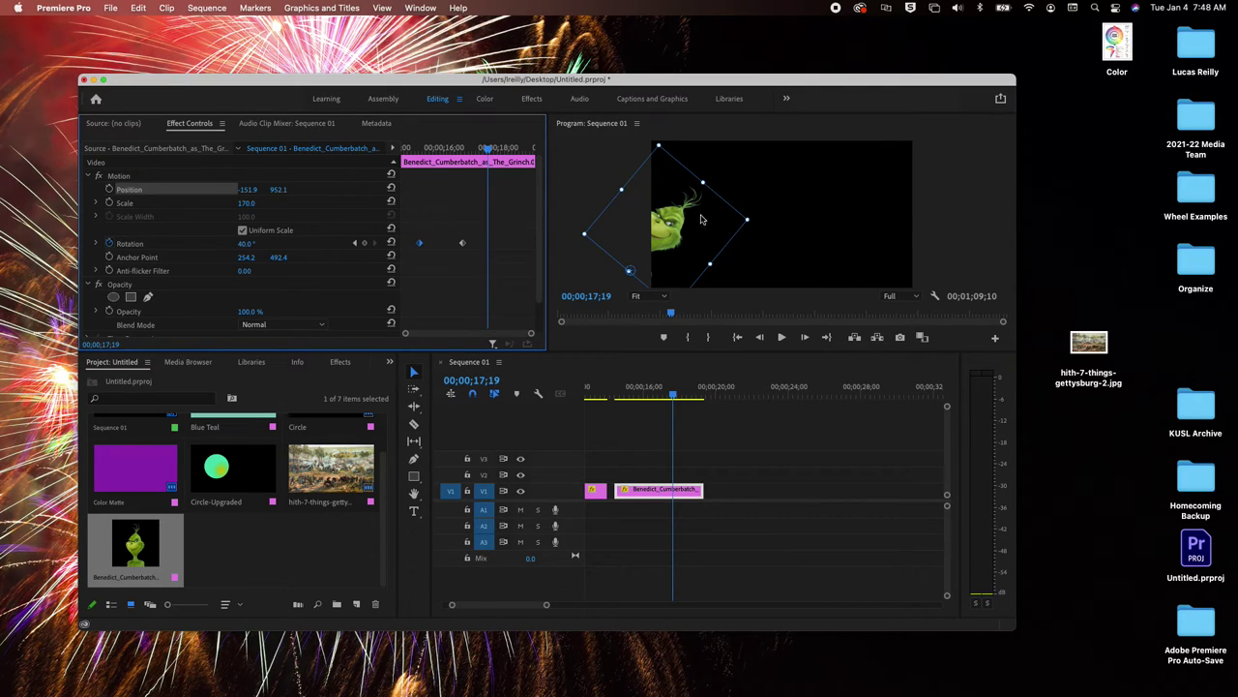
Step: Drag the tilted Grinch in the Program monitor toward the centre, to Position 730.1, 667.9
{"action": "left_click_drag", "start_coordinate": [689, 223], "coordinate": [752, 238]}
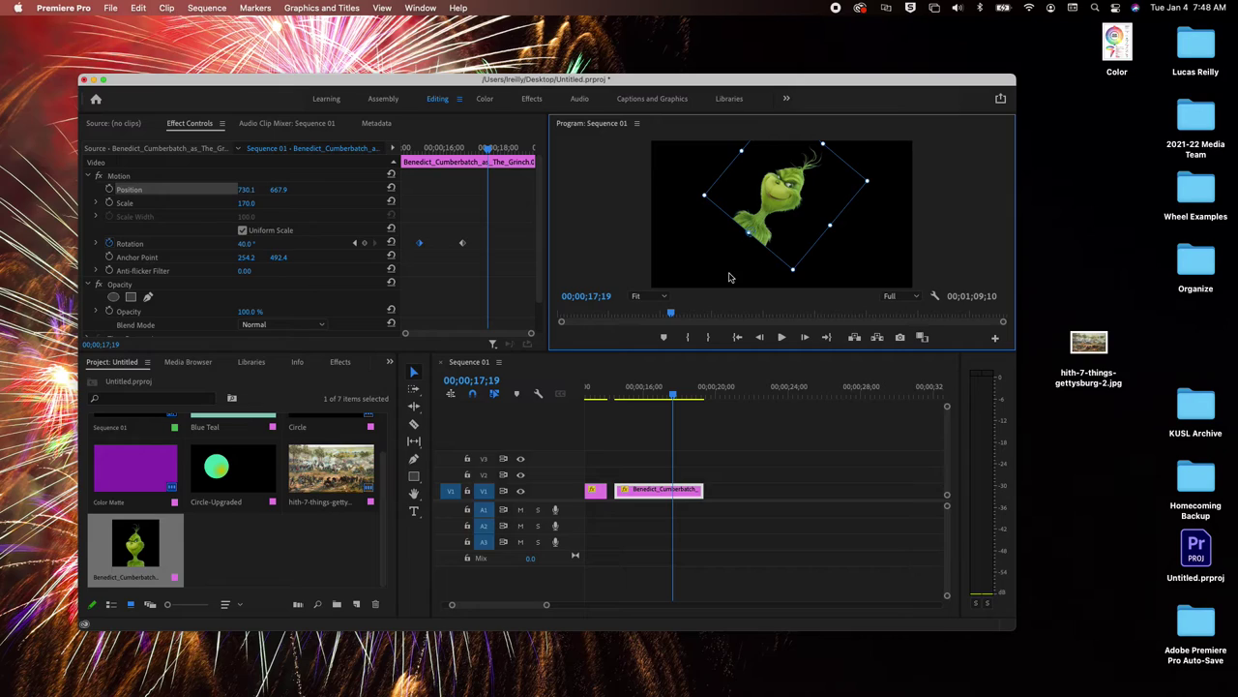